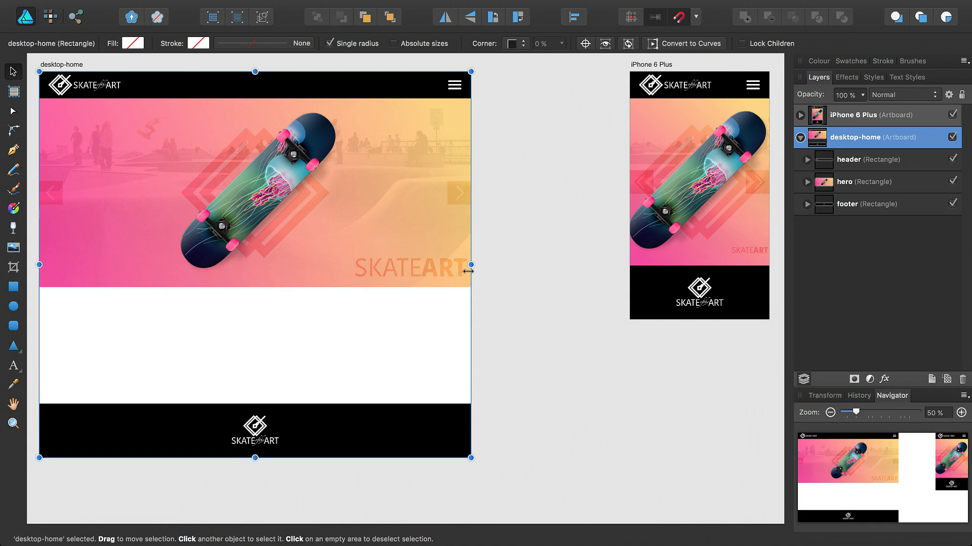
Narrow and shorten the finished desktop-home artboard to preview resizing, then open the starting file.
left_click_drag(470, 264, 510, 271)
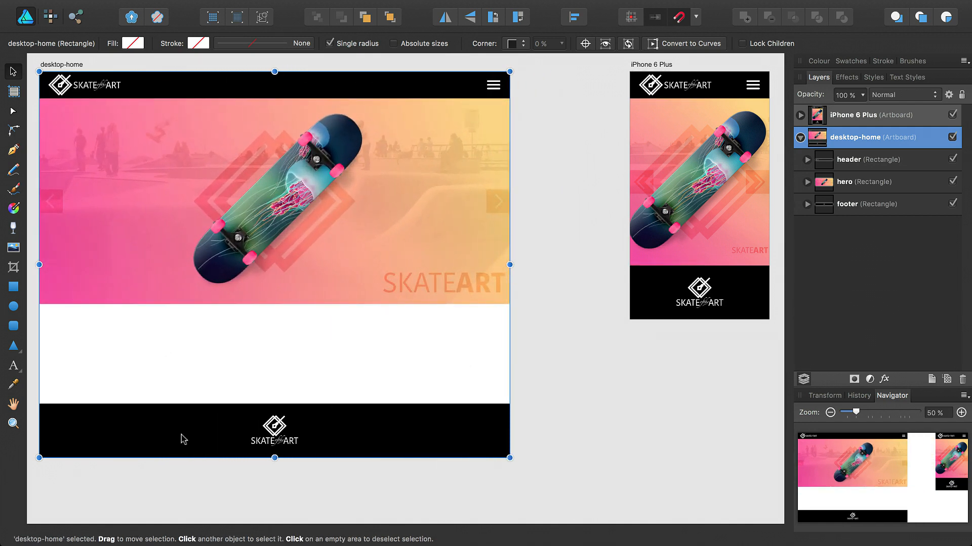
left_click_drag(275, 458, 272, 343)
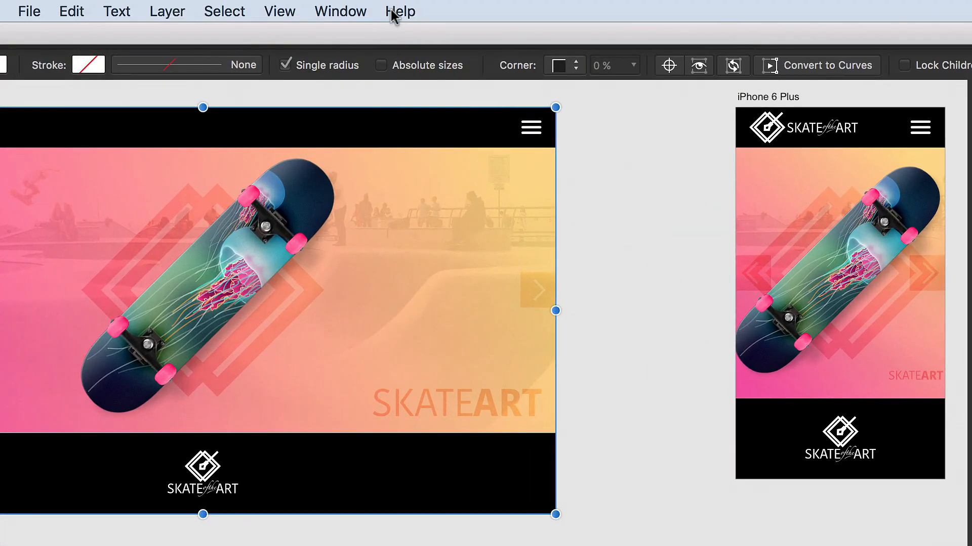
left_click(395, 12)
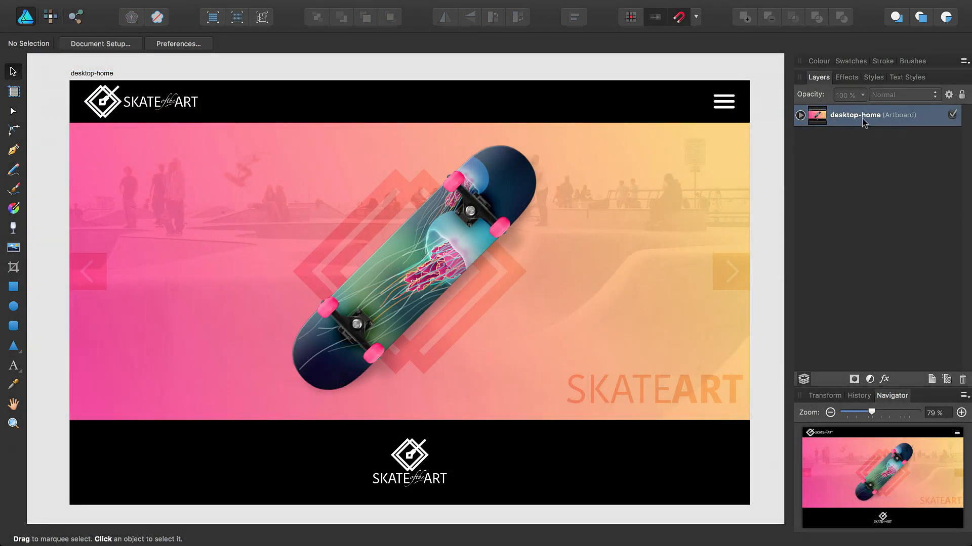
Expand desktop-home to reveal header, hero and footer, zoom to 50%, and select the artboard.
left_click(799, 117)
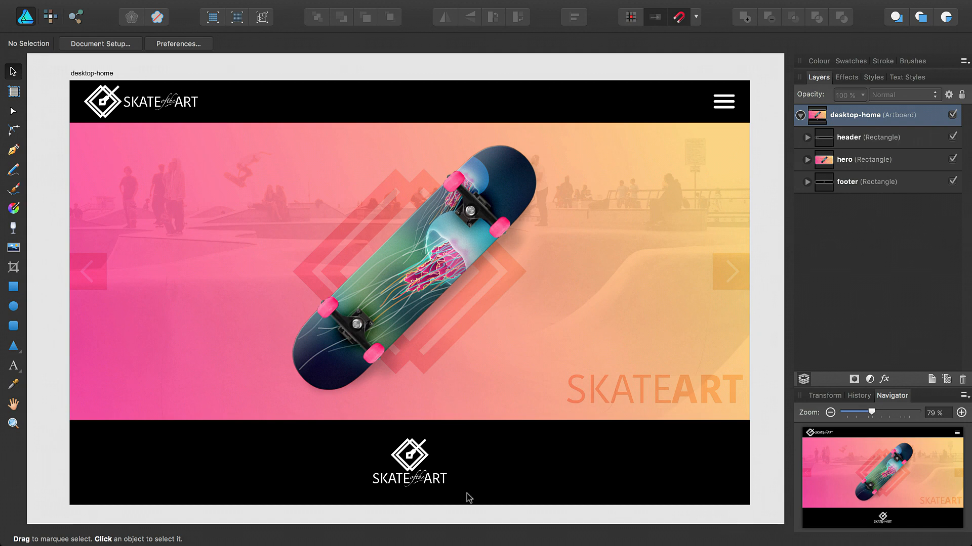
left_click_drag(871, 412, 855, 411)
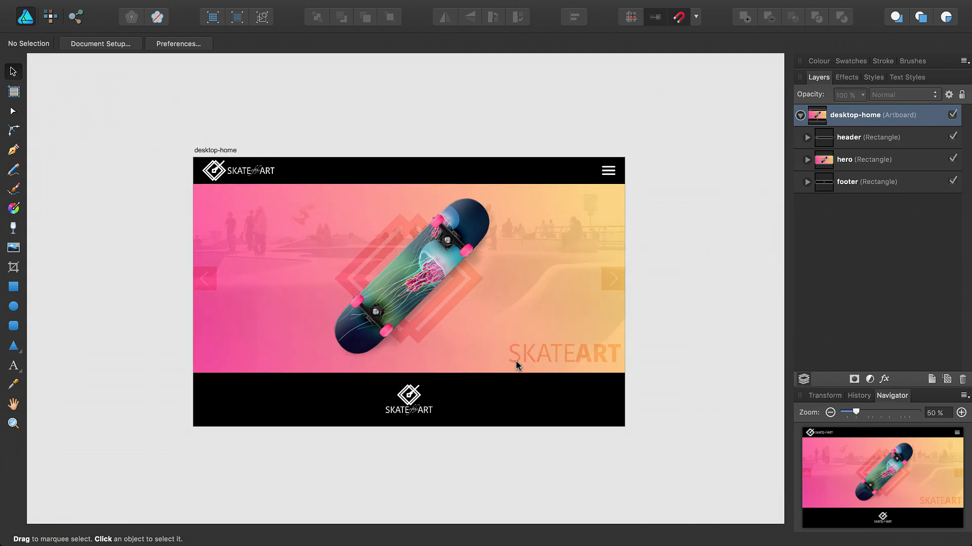
left_click_drag(486, 358, 332, 273)
left_click(80, 65)
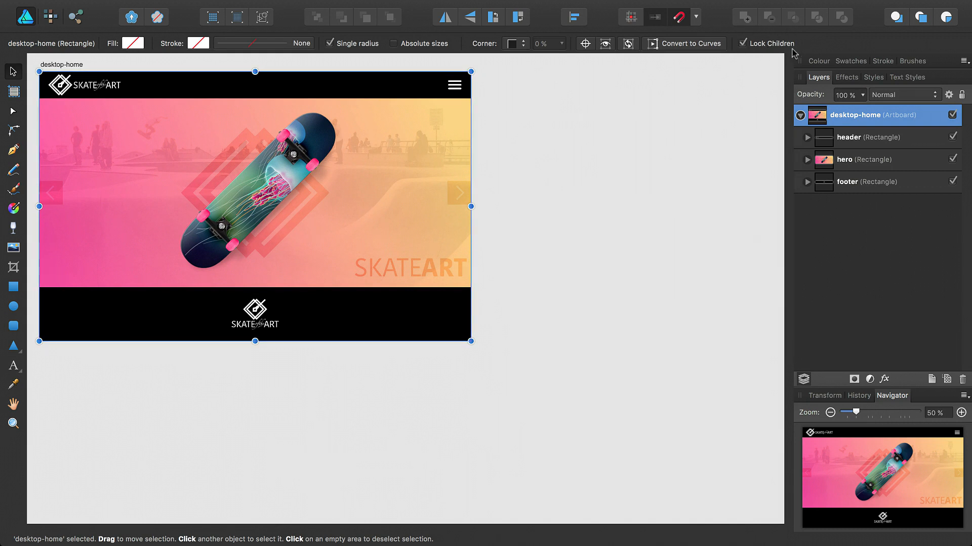
left_click_drag(469, 207, 324, 183)
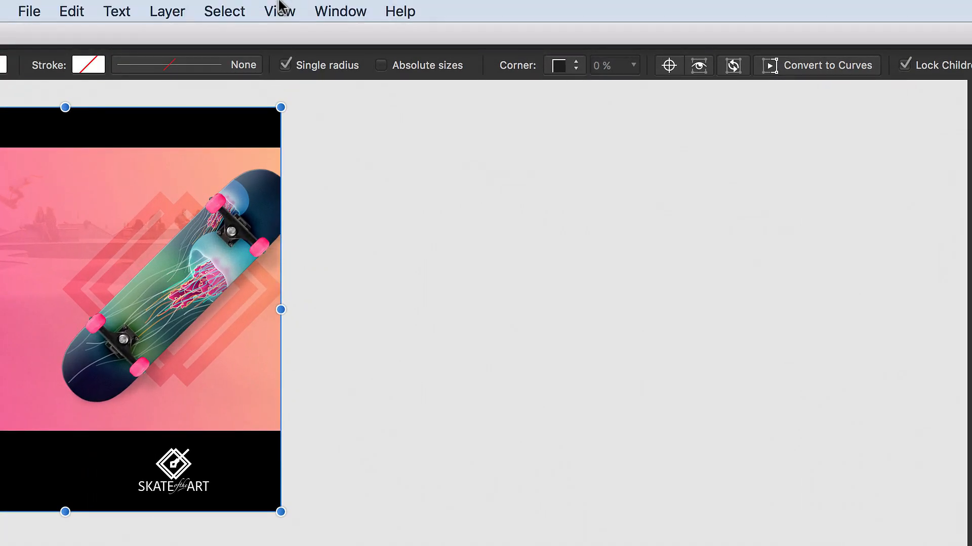
left_click(69, 11)
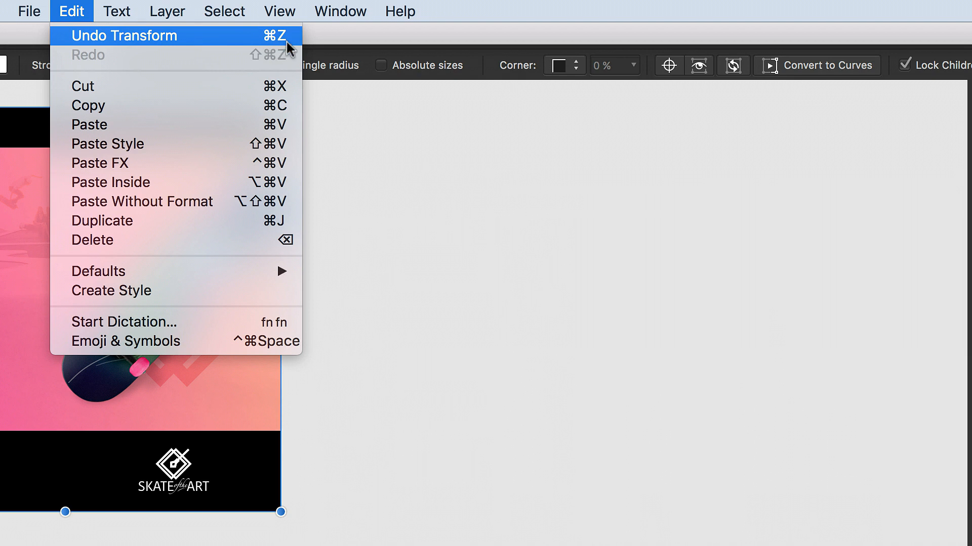
left_click(157, 38)
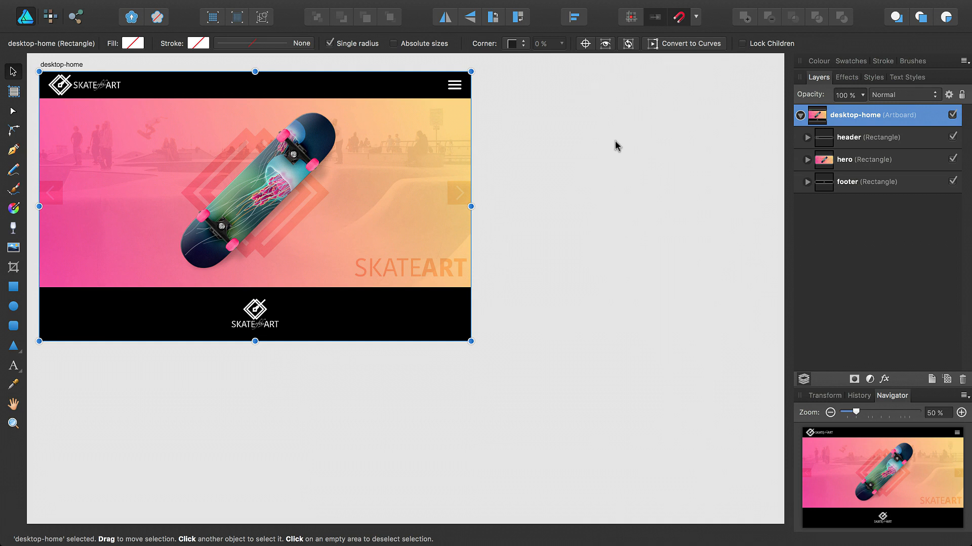
left_click_drag(468, 207, 524, 205)
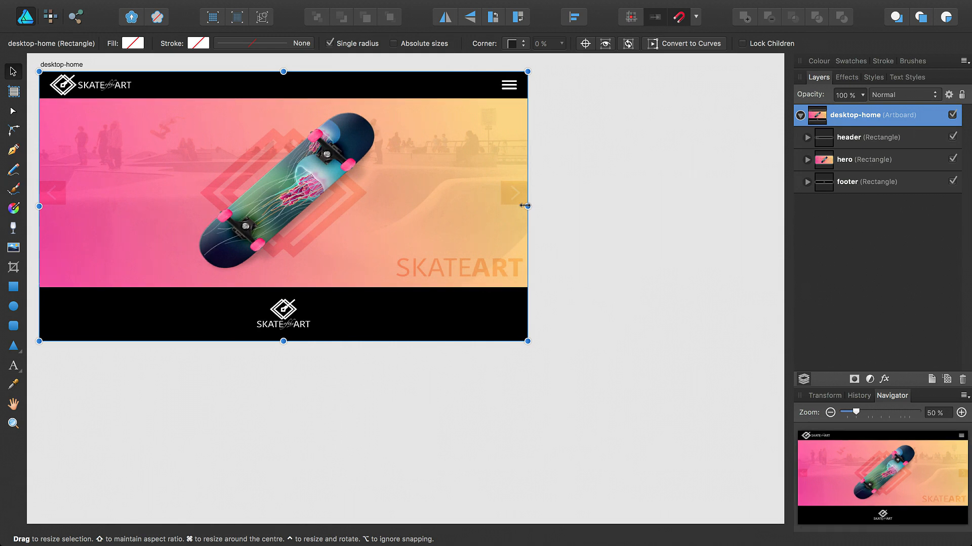
key("super+z")
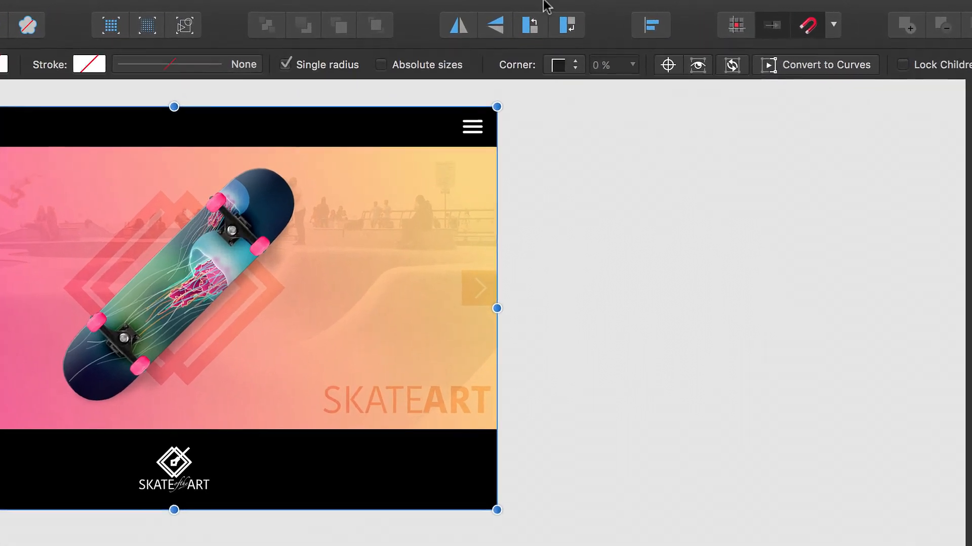
Show the Constraints panel from View > Studio > Constraints.
mouse_move(500, 1)
left_click(292, 12)
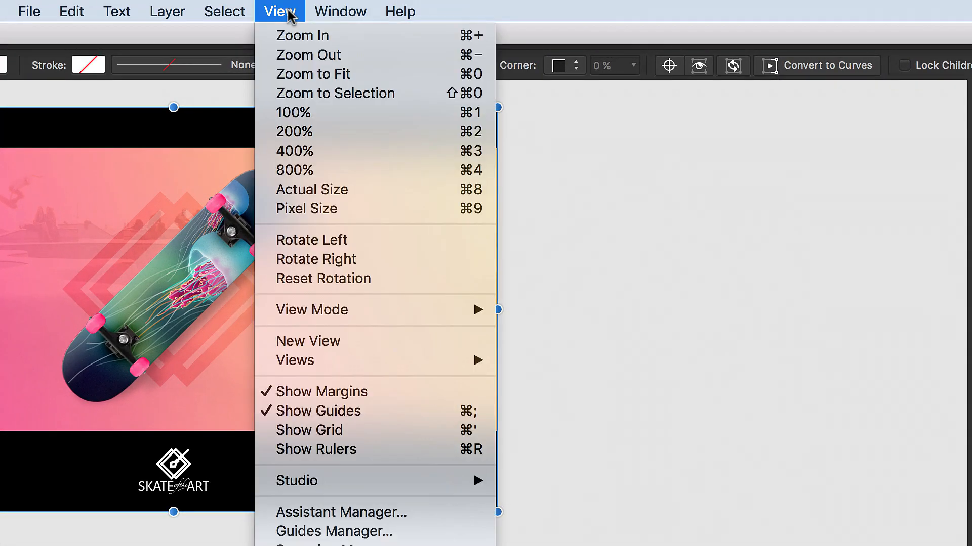
mouse_move(393, 485)
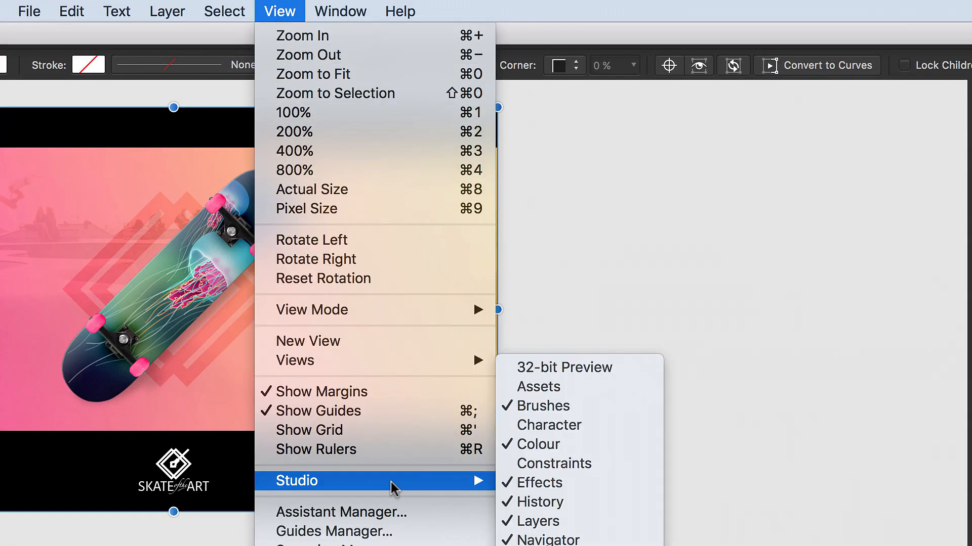
left_click(612, 469)
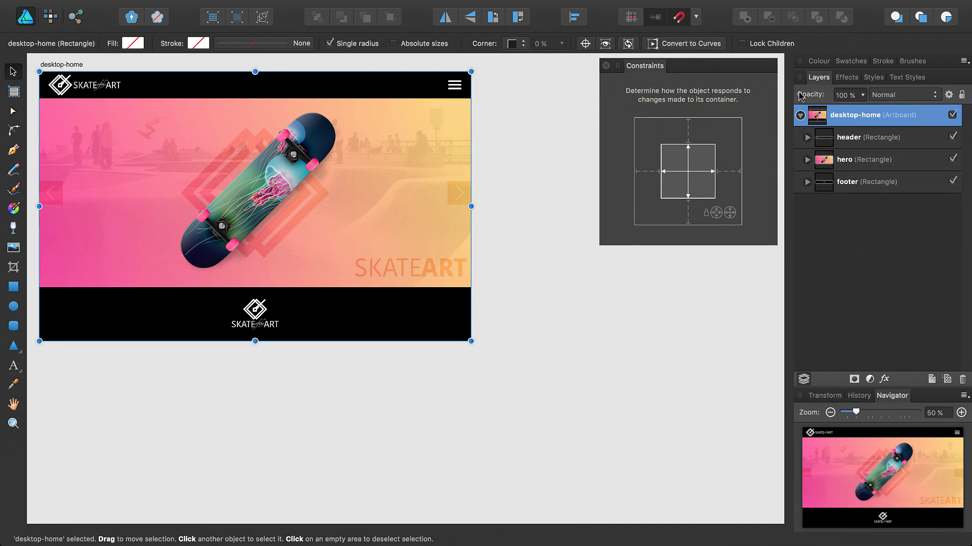
Stretch desktop-home taller to see how the header drifts, undo, and select the header.
left_click(371, 87)
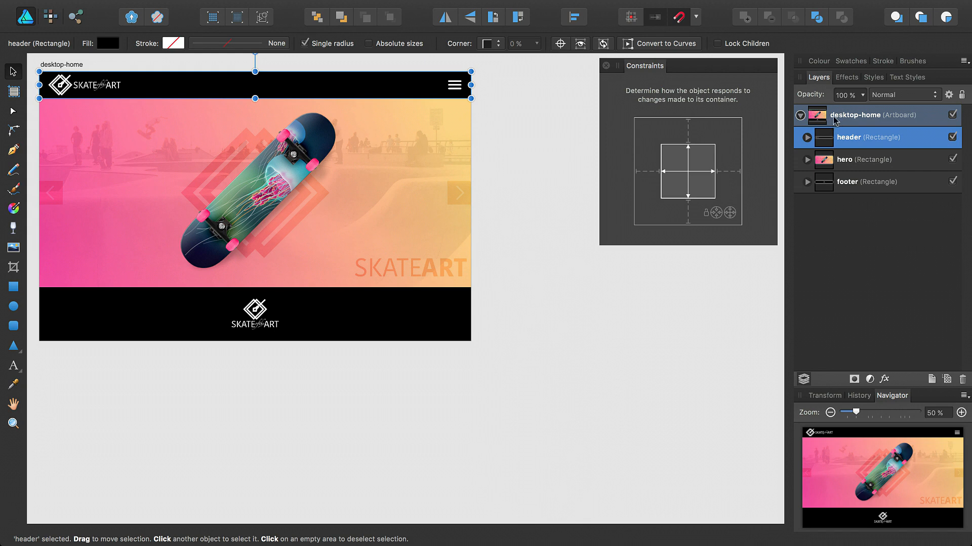
left_click(858, 122)
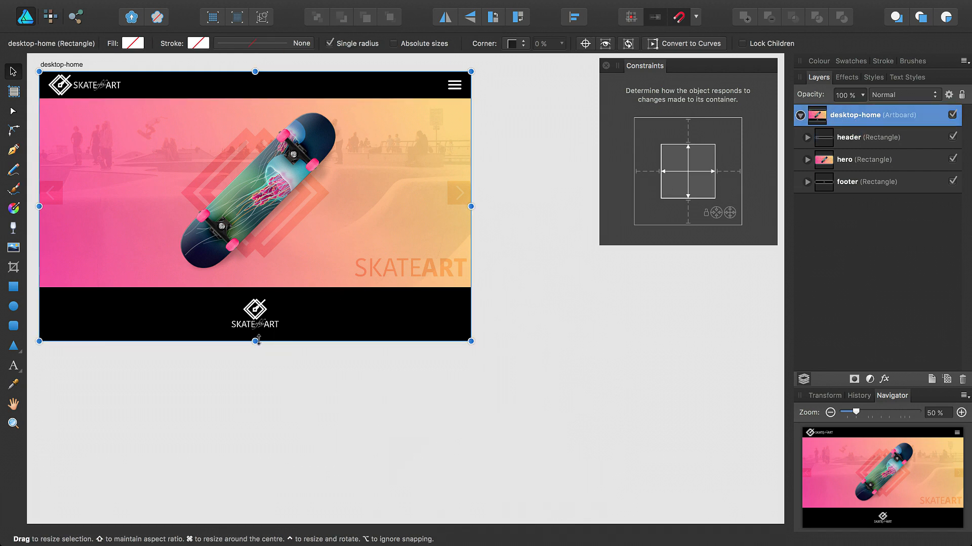
left_click_drag(255, 341, 227, 199)
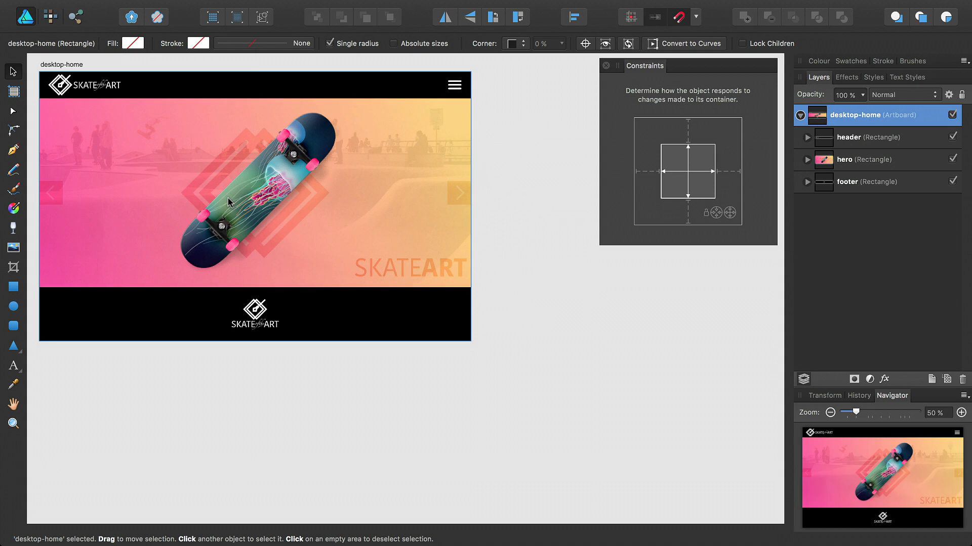
left_click(344, 94)
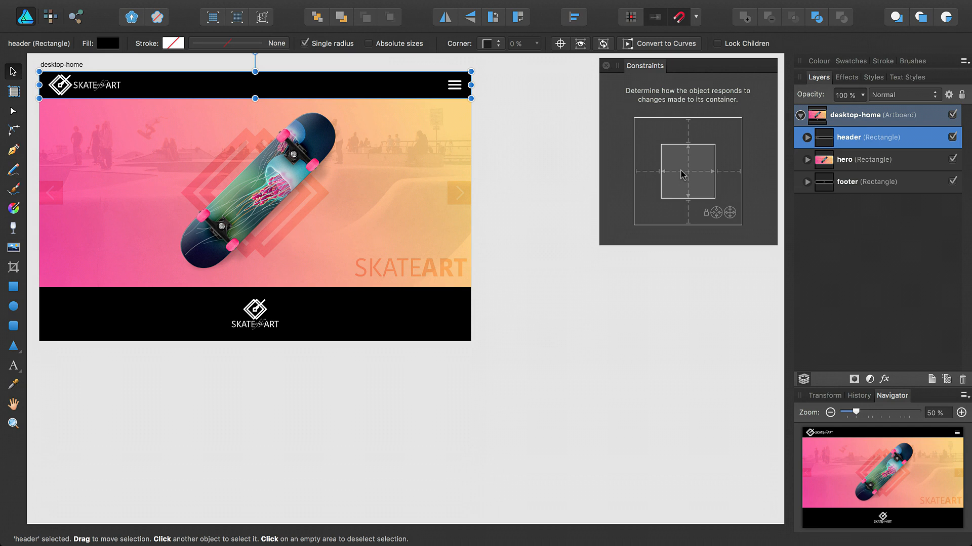
left_click(76, 65)
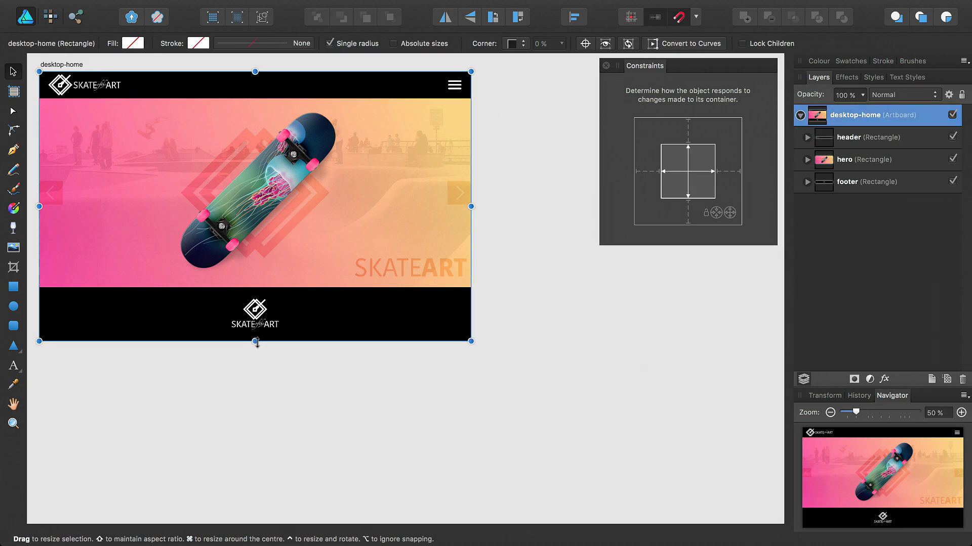
left_click_drag(255, 353, 248, 495)
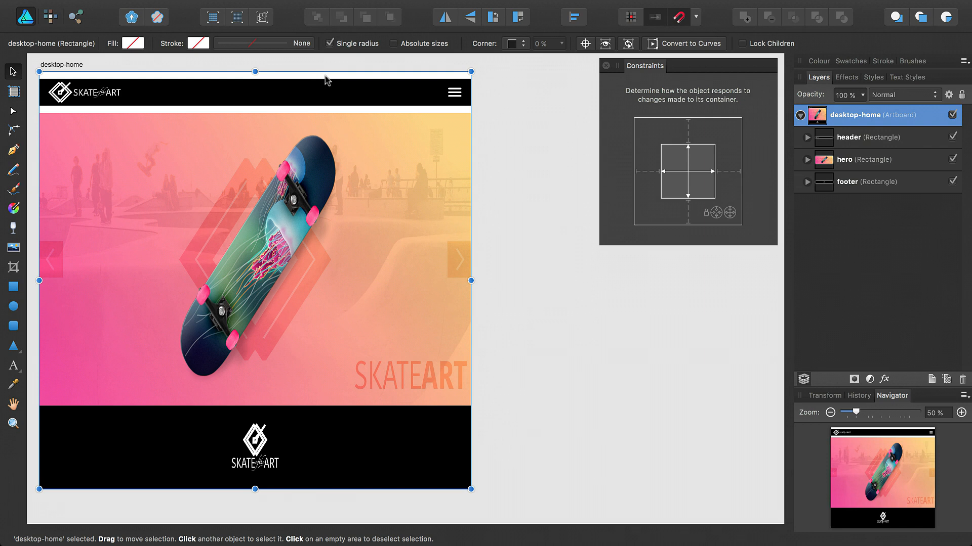
key("super+z")
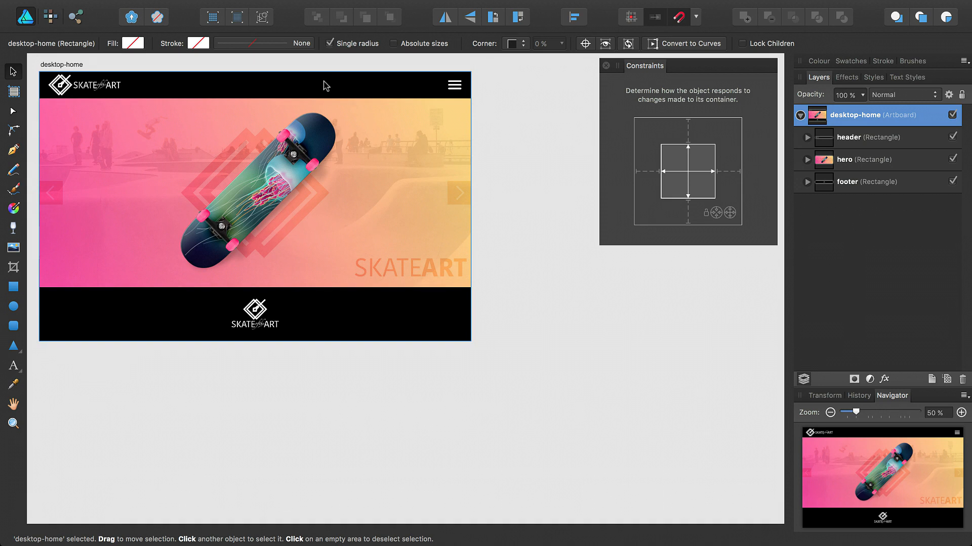
left_click(325, 86)
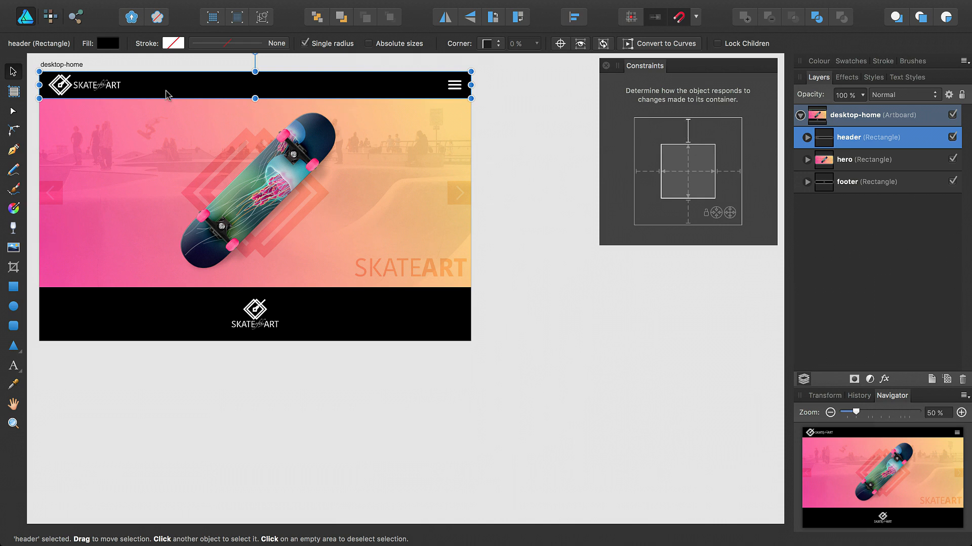
Test the header's top pin by making desktop-home taller, then wider, undoing each change.
left_click(71, 65)
left_click_drag(255, 343, 242, 482)
key("super+z")
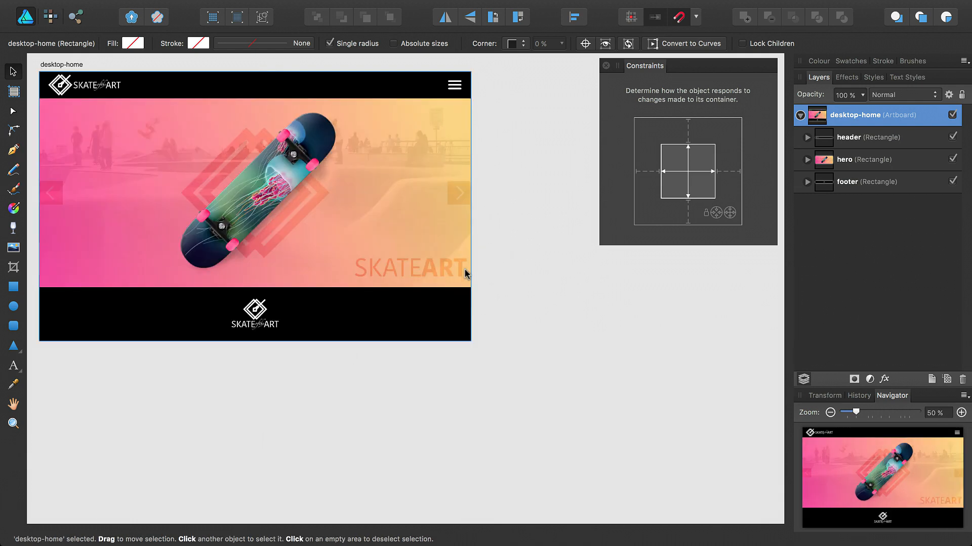
left_click(53, 67)
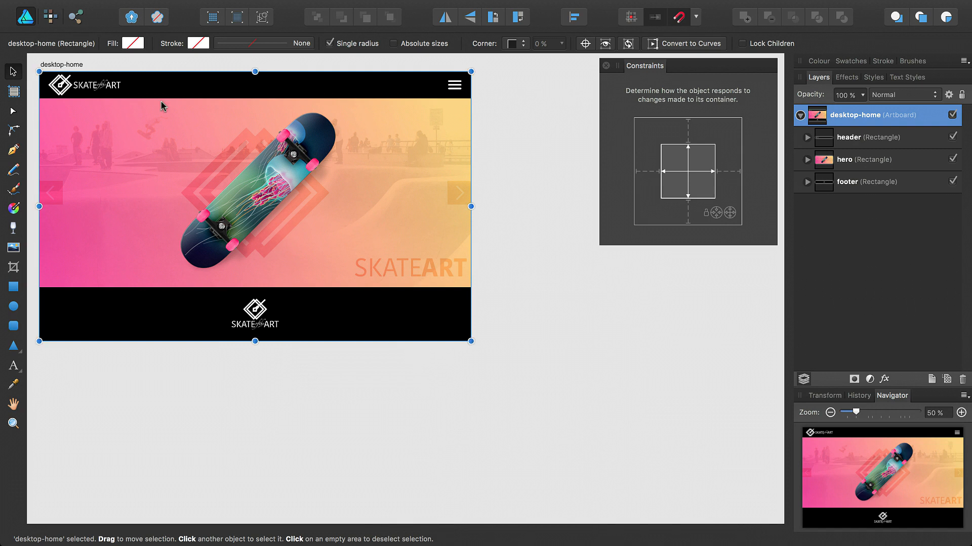
left_click_drag(472, 206, 599, 207)
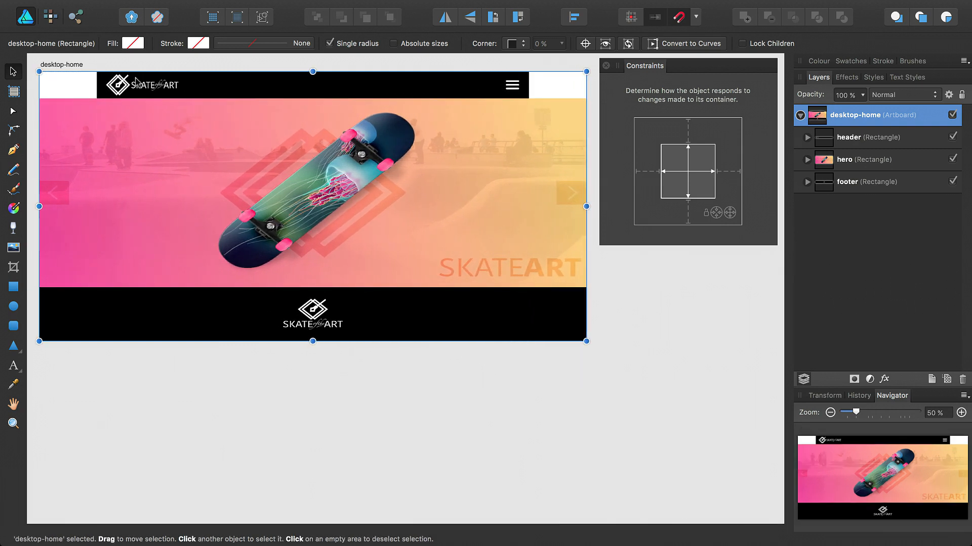
key("super+z")
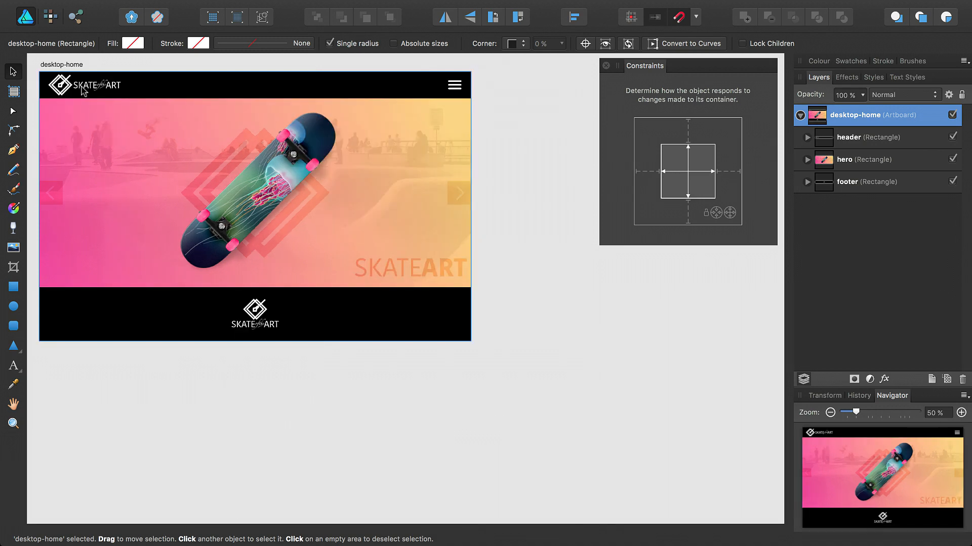
Set the header to stretch horizontally, then verify by narrowing desktop-home and undoing.
left_click(156, 91)
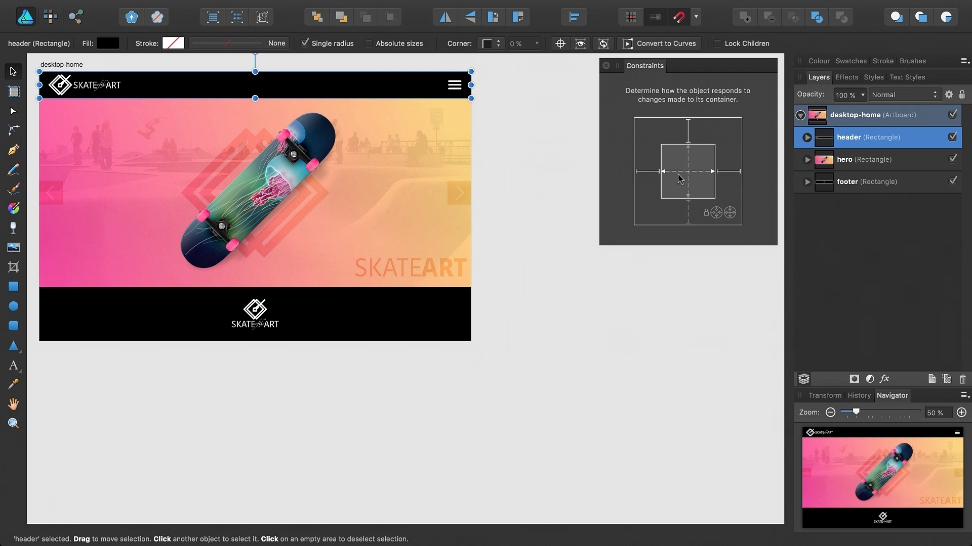
left_click(81, 65)
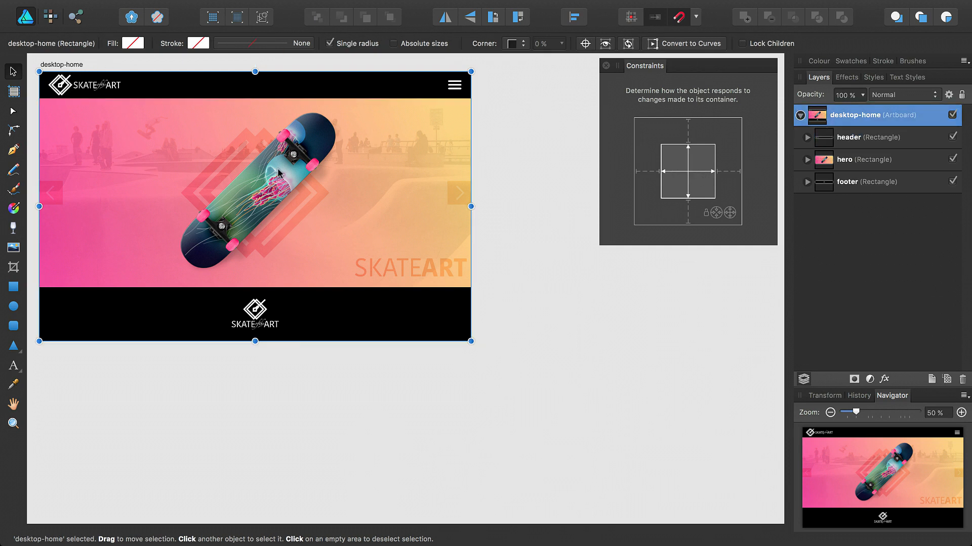
left_click_drag(468, 207, 373, 207)
key("super+z")
Add an iPhone 6 Plus artboard below desktop-home and copy the header onto it.
left_click(14, 92)
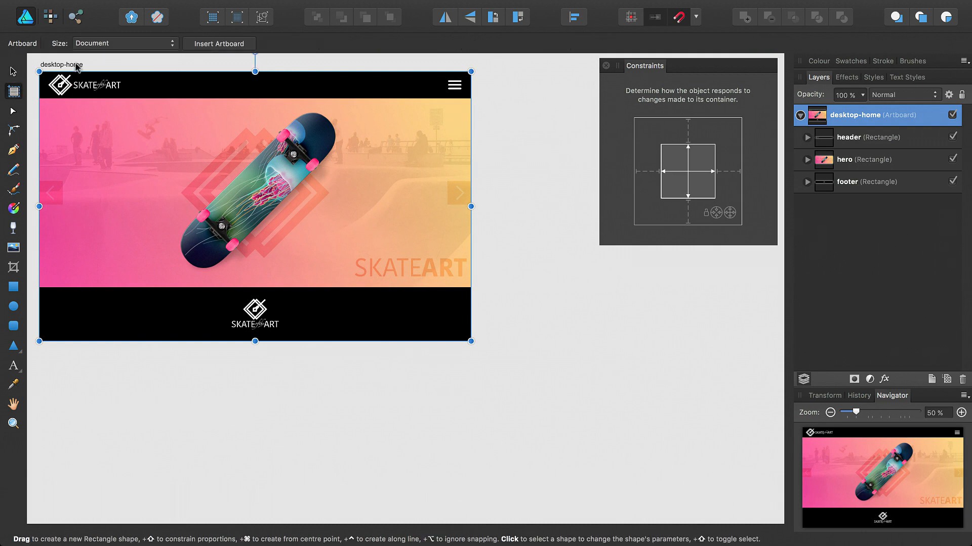
left_click(109, 43)
left_click(130, 135)
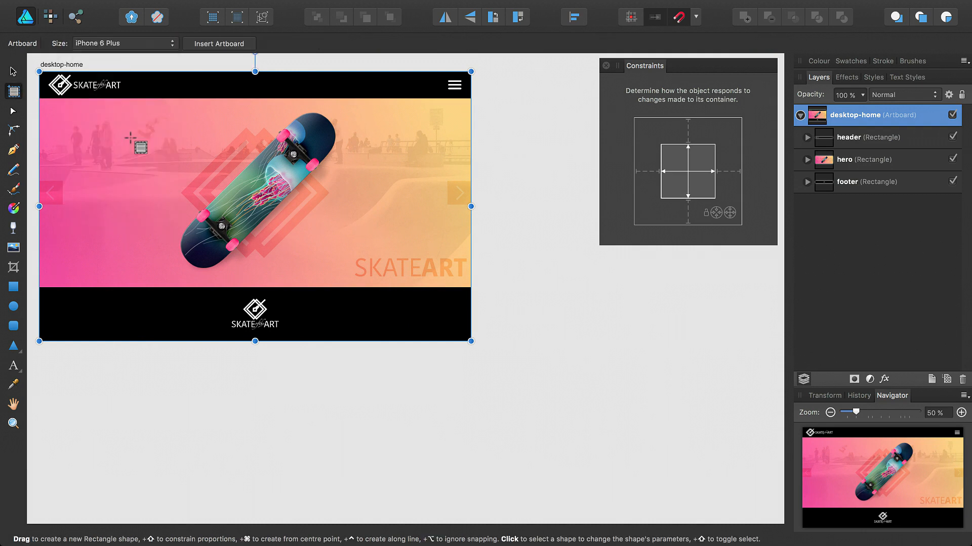
left_click(217, 45)
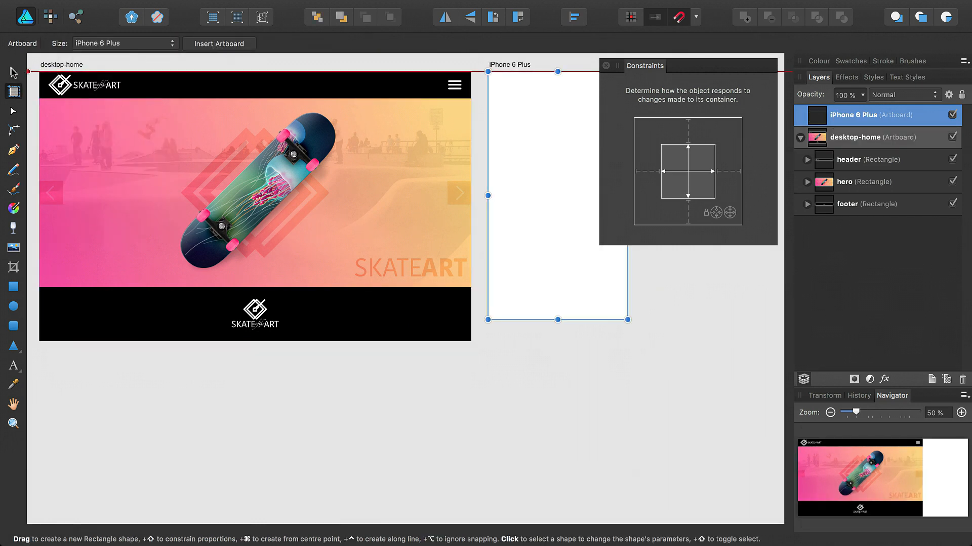
key("v")
left_click_drag(499, 73, 220, 356)
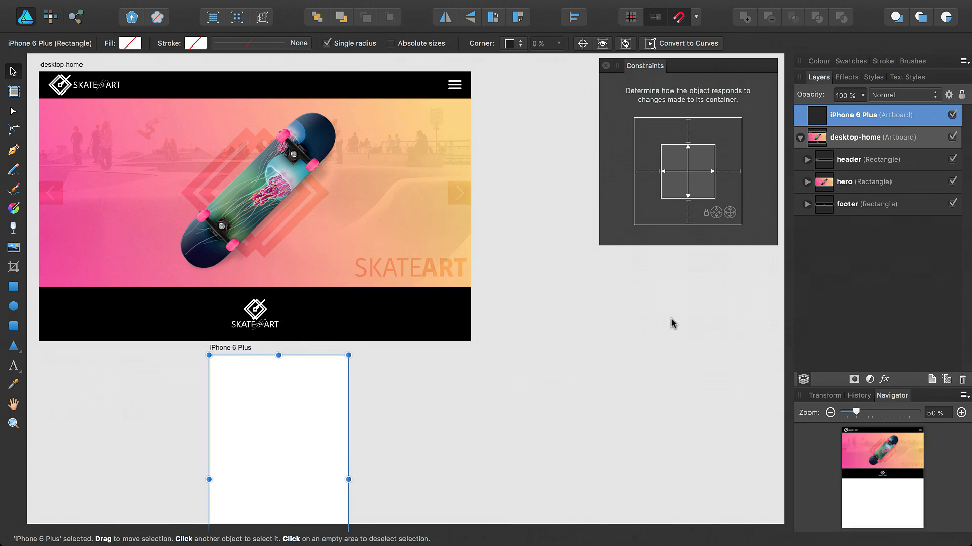
left_click(854, 168)
left_click_drag(850, 150, 855, 115)
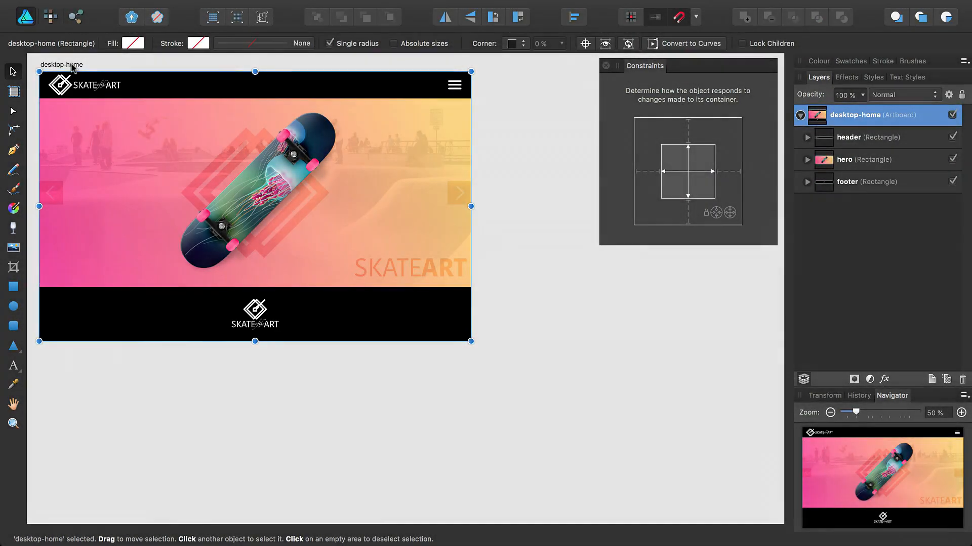
Turn off the footer's vertical stretching and pin it to the left edge.
left_click_drag(255, 341, 255, 472)
left_click_drag(471, 272, 342, 272)
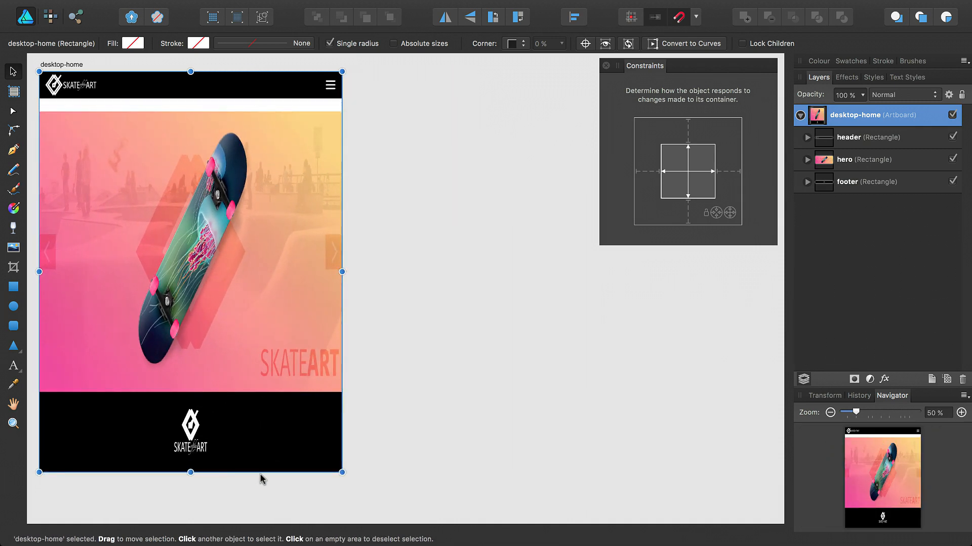
key("super+z")
key("super+z")
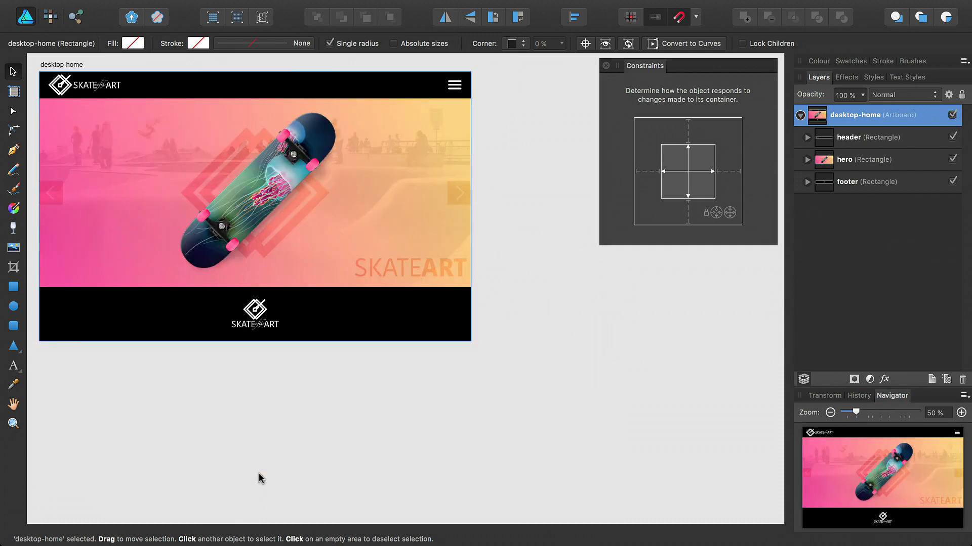
left_click(372, 324)
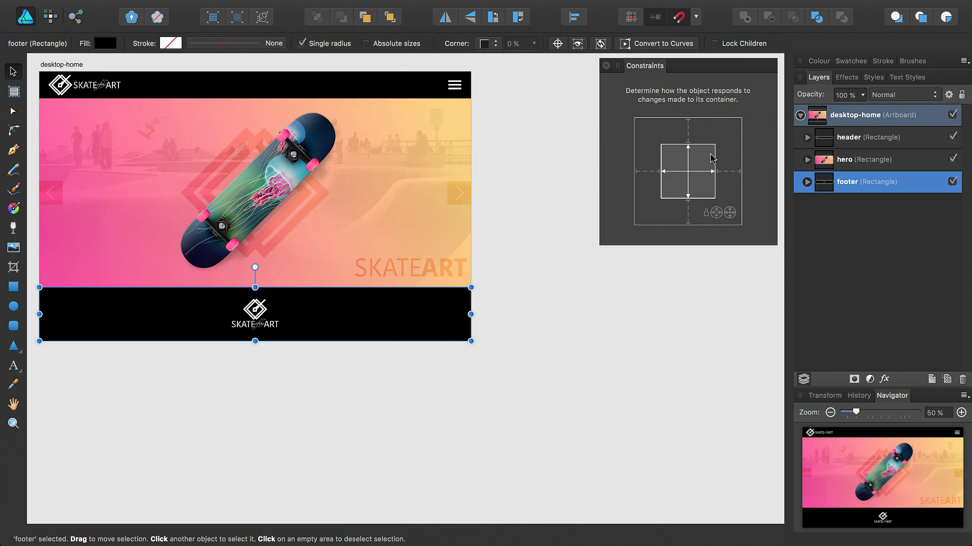
left_click(688, 163)
left_click(646, 172)
Test the footer by widening, heightening and squashing desktop-home, undoing back to original size.
left_click(78, 66)
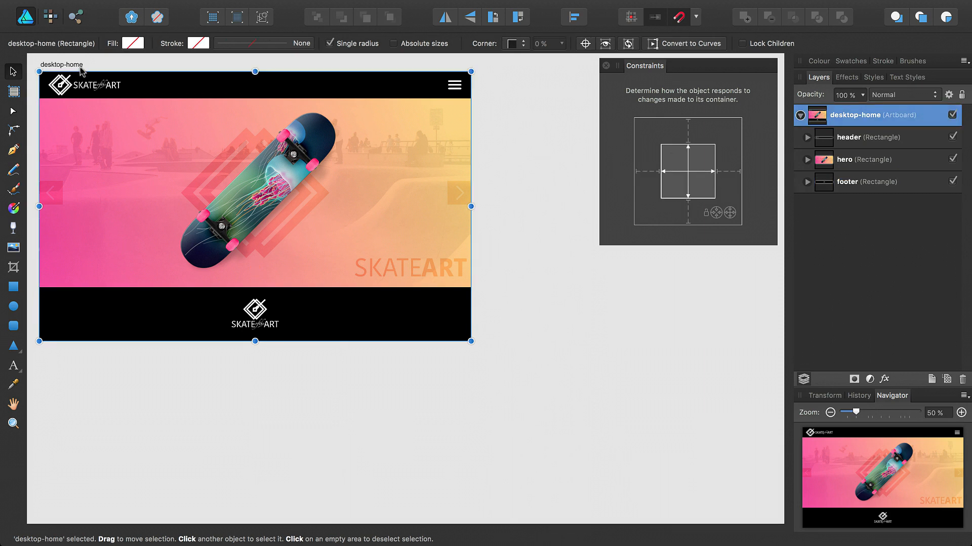
left_click_drag(471, 207, 540, 207)
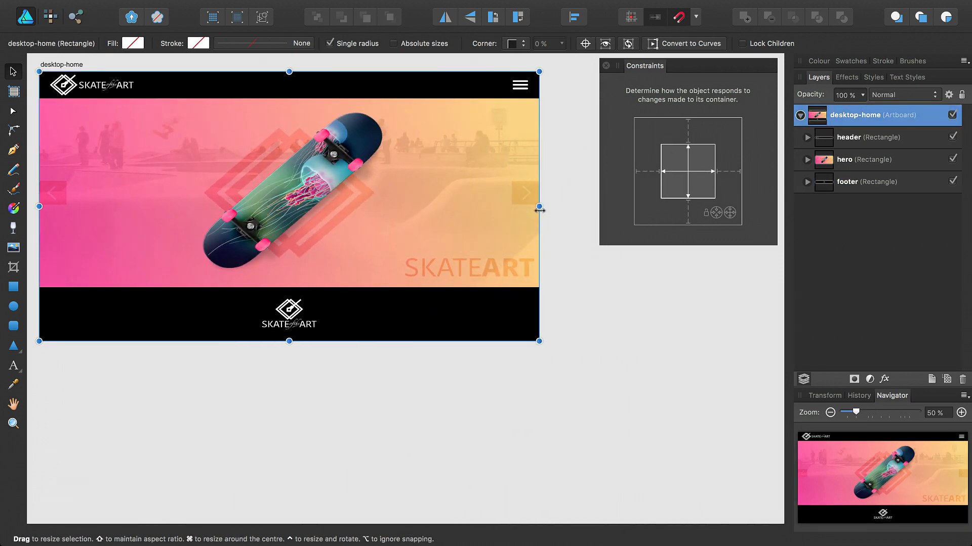
key("super+z")
left_click_drag(256, 341, 254, 476)
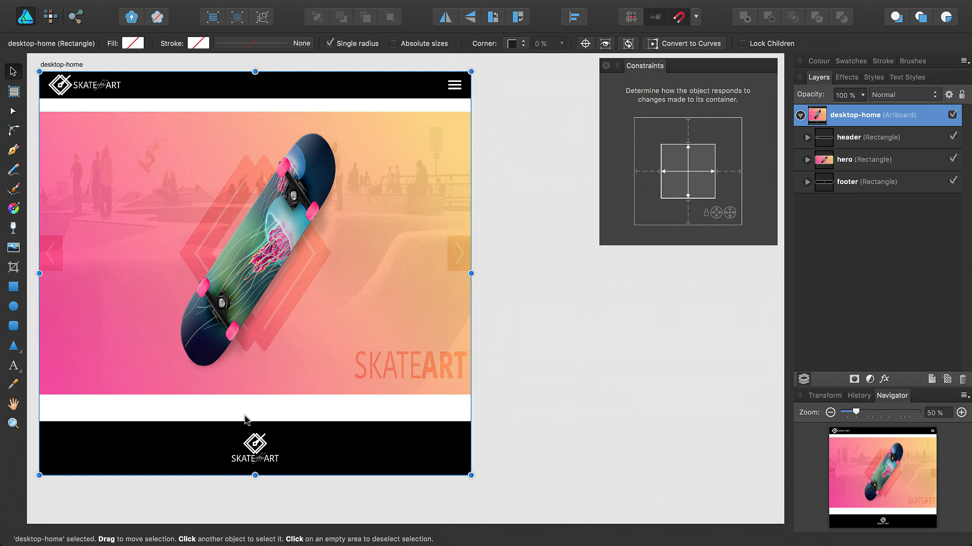
left_click_drag(256, 475, 265, 229)
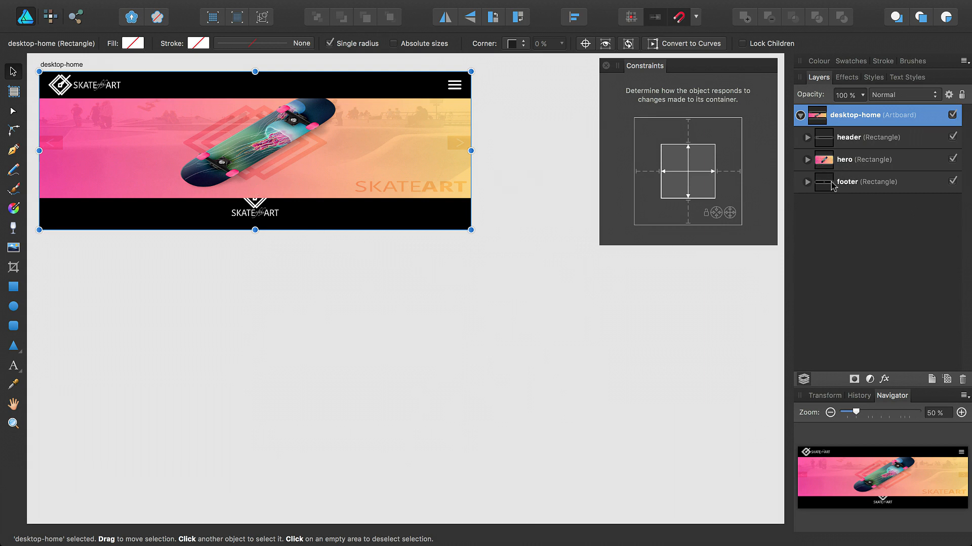
key("super+z")
key("super+z")
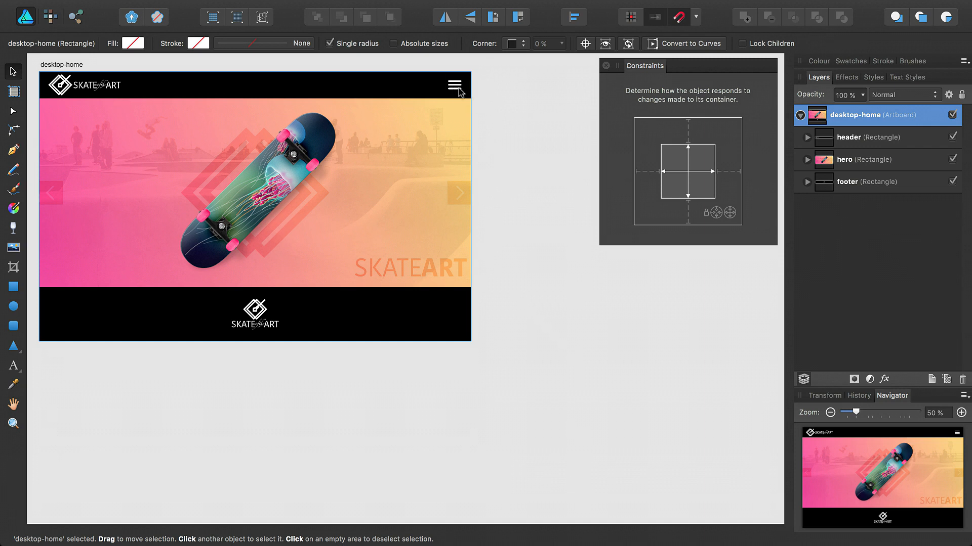
Fix the menu icon's height and pin the inline logo top-left with stretching off.
left_click(808, 137)
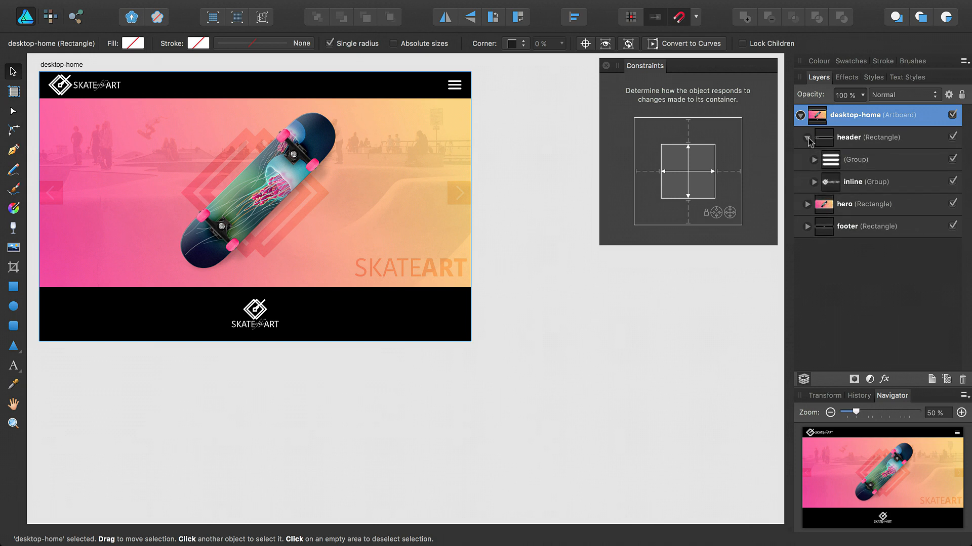
left_click(855, 162)
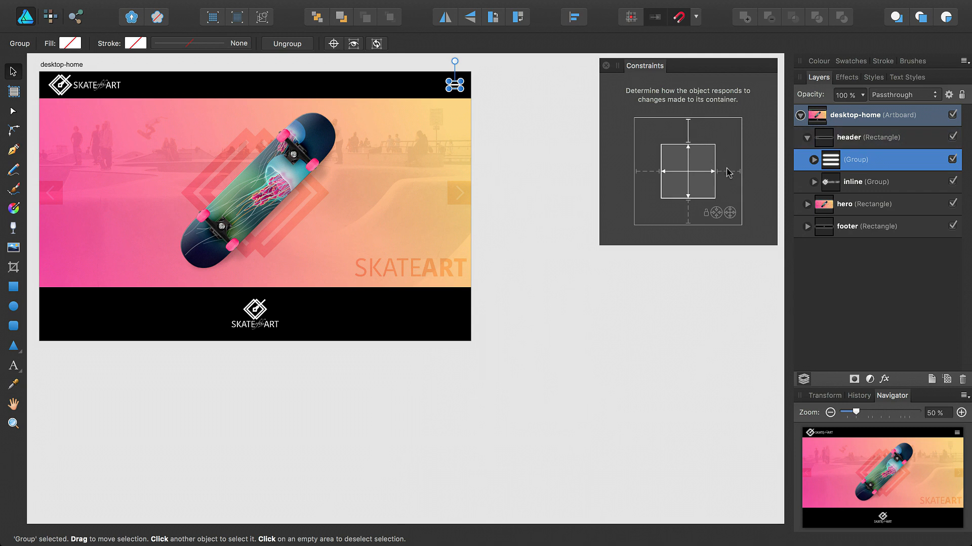
left_click(688, 182)
left_click(868, 189)
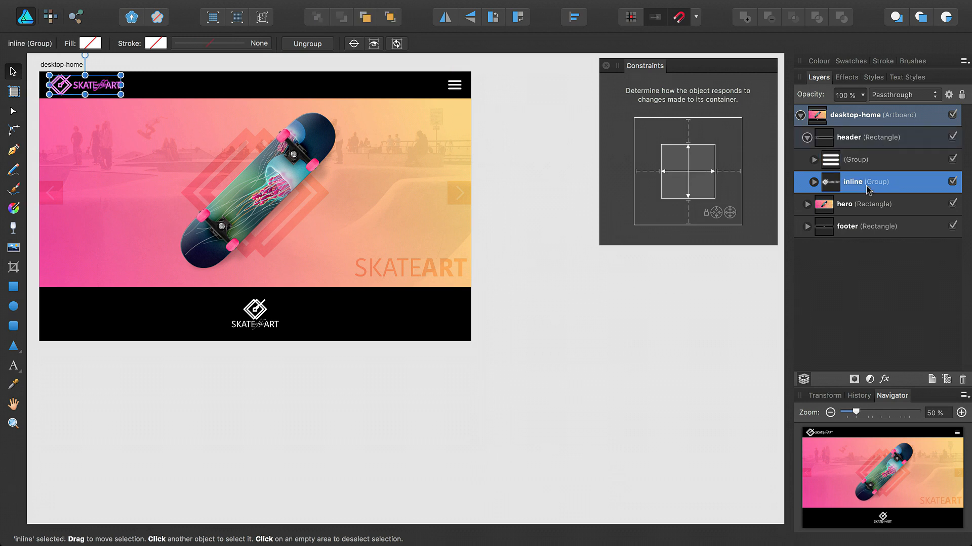
left_click(688, 131)
left_click(653, 171)
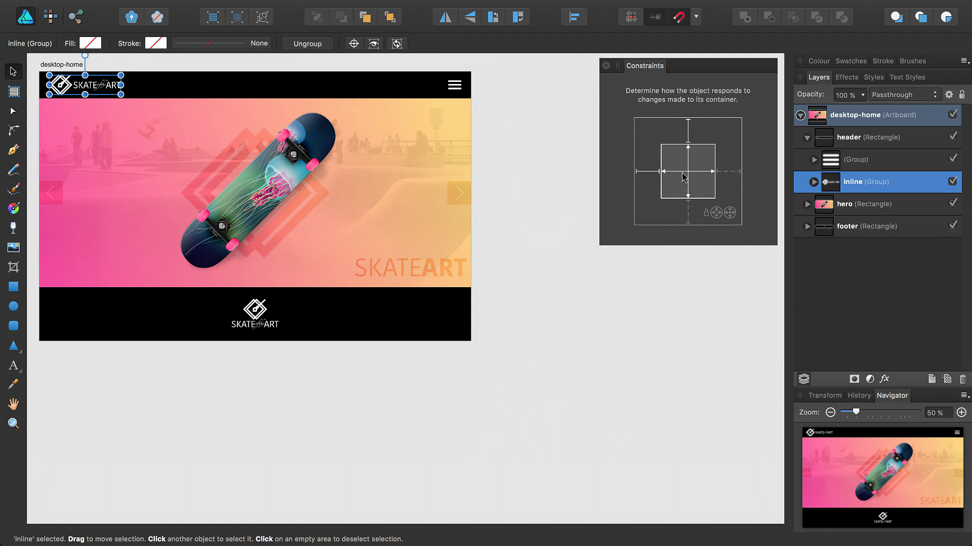
left_click(679, 172)
left_click(691, 165)
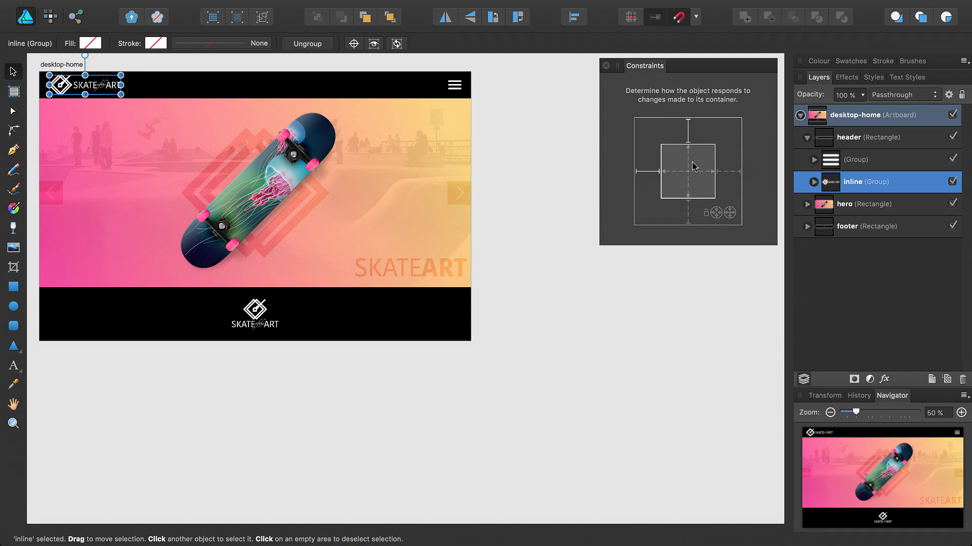
Test the header by resizing it taller and narrower, then narrow desktop-home to mobile width.
left_click(874, 146)
left_click_drag(255, 98, 253, 193)
key("super+z")
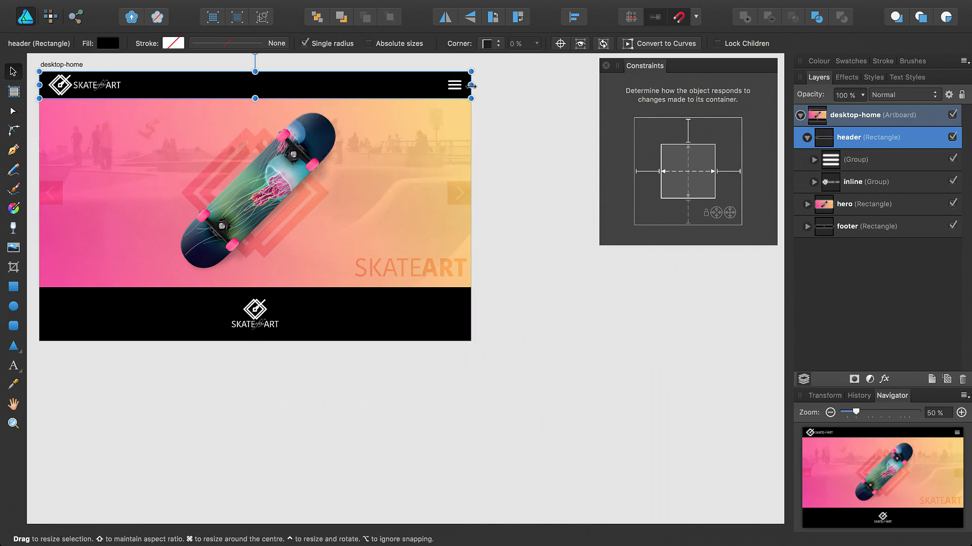
left_click_drag(471, 86, 345, 91)
key("super+z")
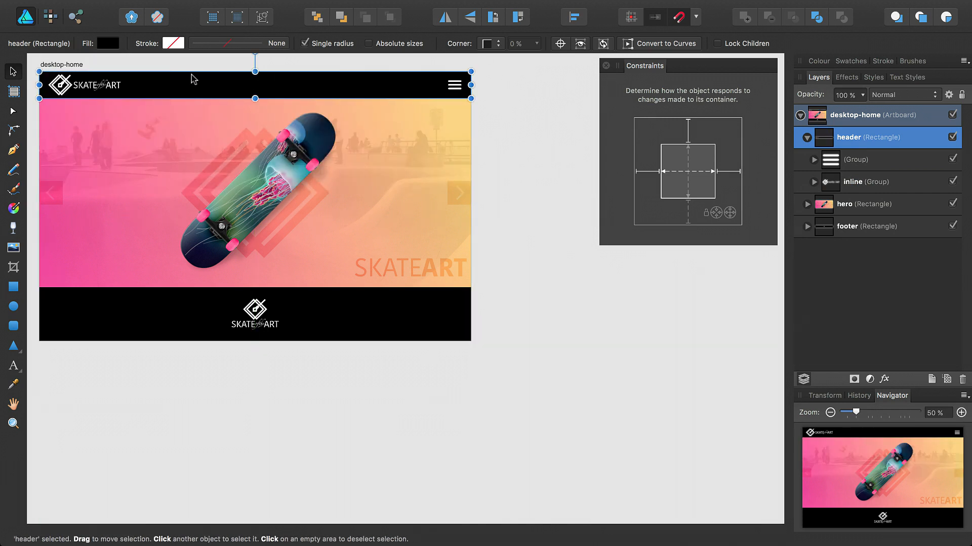
left_click(74, 68)
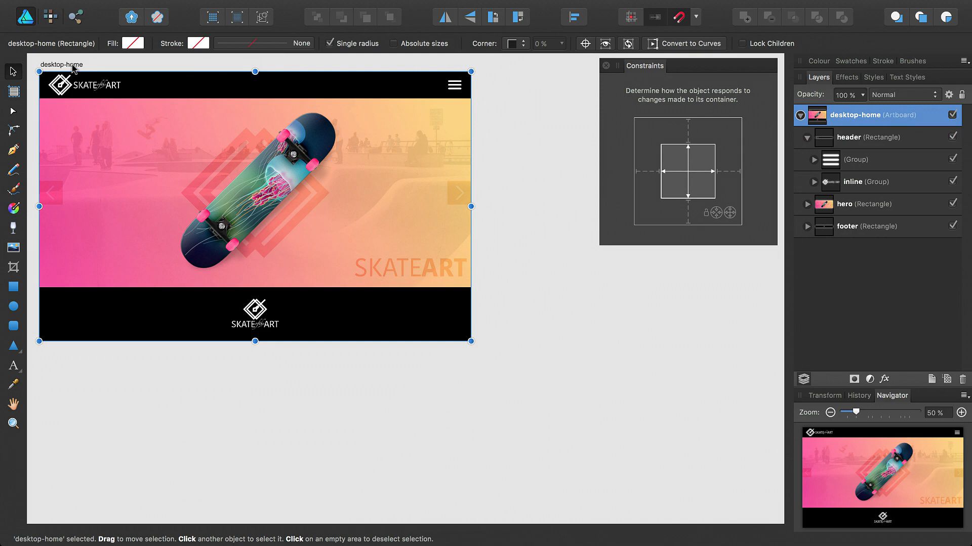
left_click_drag(470, 206, 216, 206)
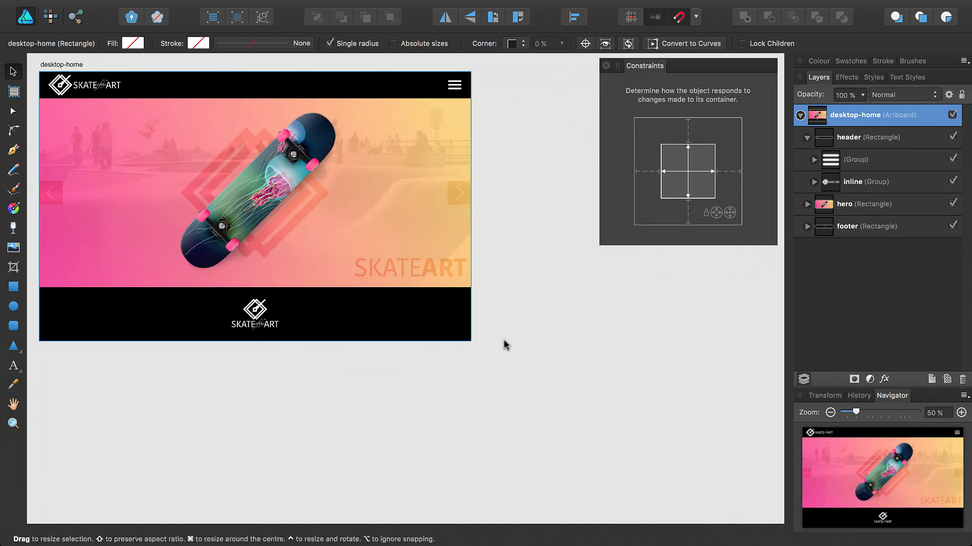
Pin the footer's stack logo group to the bottom with both stretch directions off.
left_click(807, 228)
left_click(853, 250)
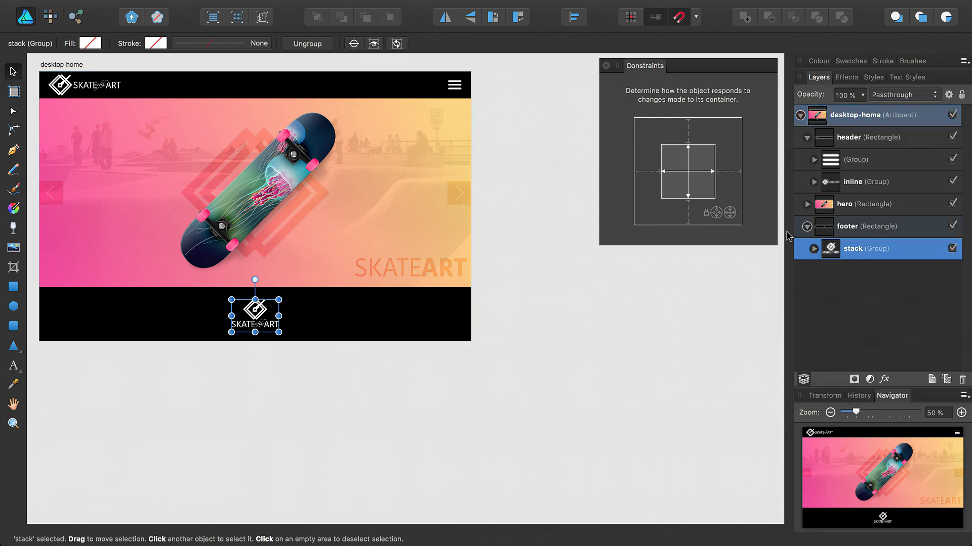
left_click(689, 213)
left_click(688, 191)
left_click(699, 172)
left_click(456, 139)
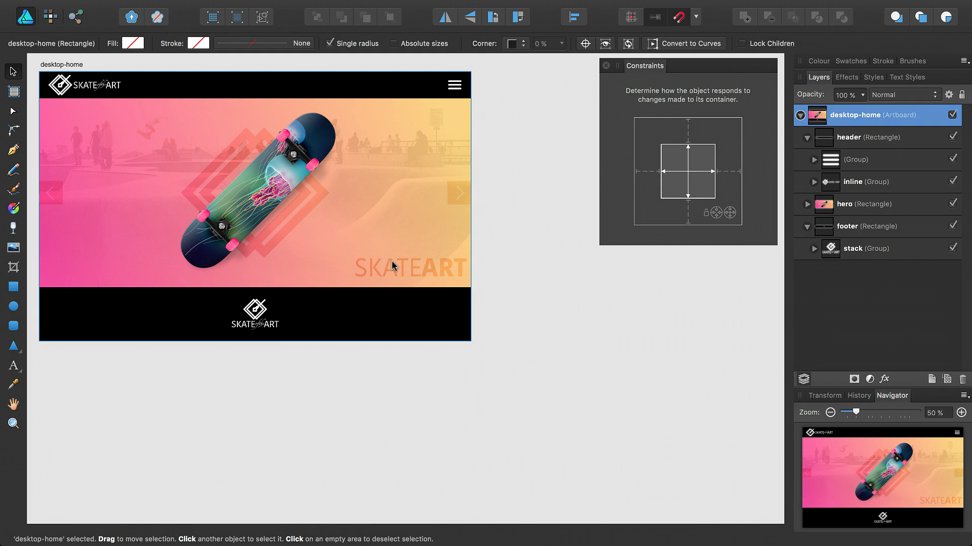
Hide the hero's six layers from the first arrow to the skatepark photo, then widen desktop-home.
left_click(807, 204)
left_click(866, 229)
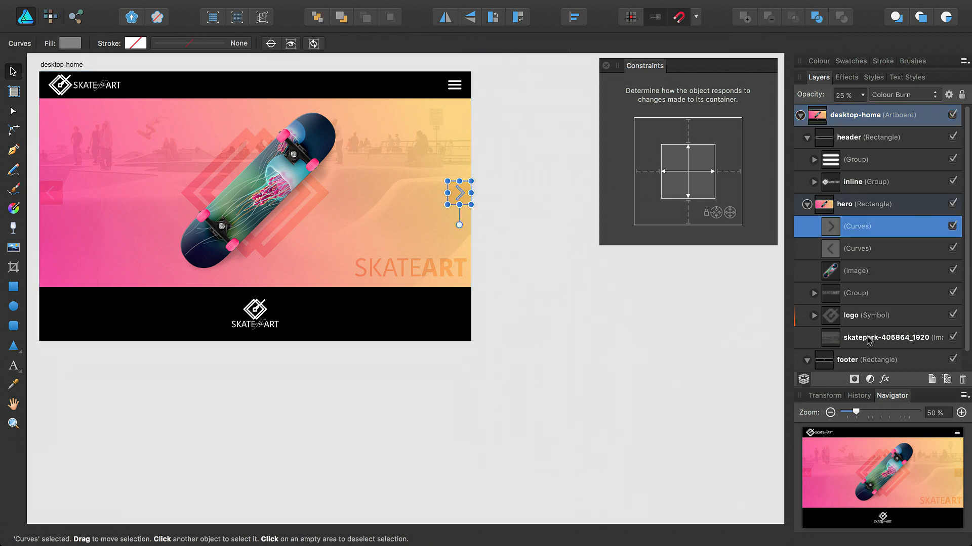
left_click(869, 338, "shift")
left_click(952, 338)
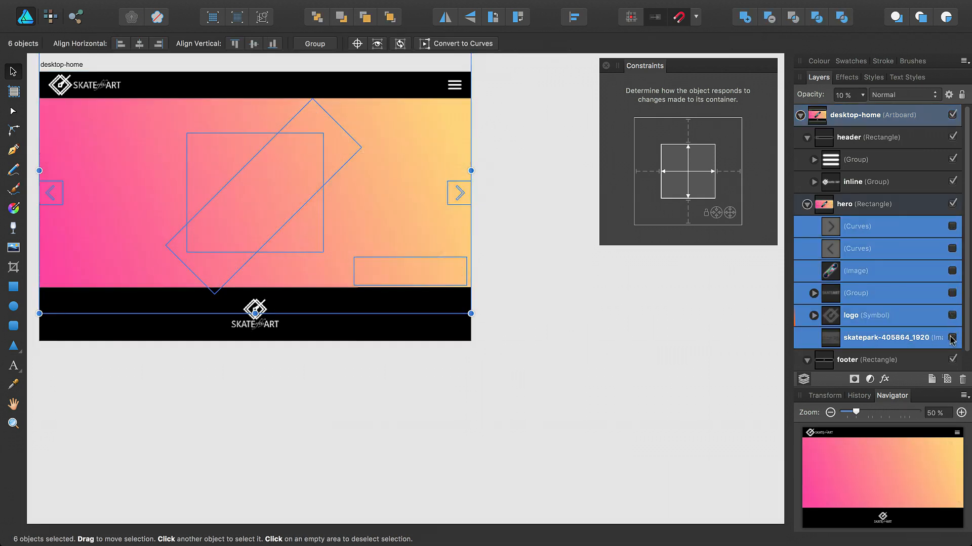
left_click(840, 118)
left_click_drag(476, 202, 491, 225)
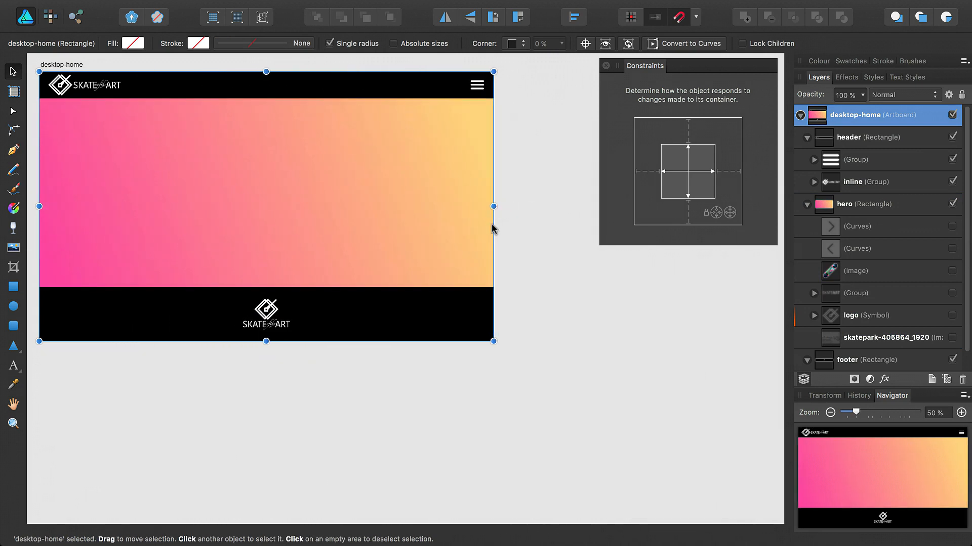
Test the hero's constraints by stretching desktop-home taller, undoing each trial resize.
key("super+z")
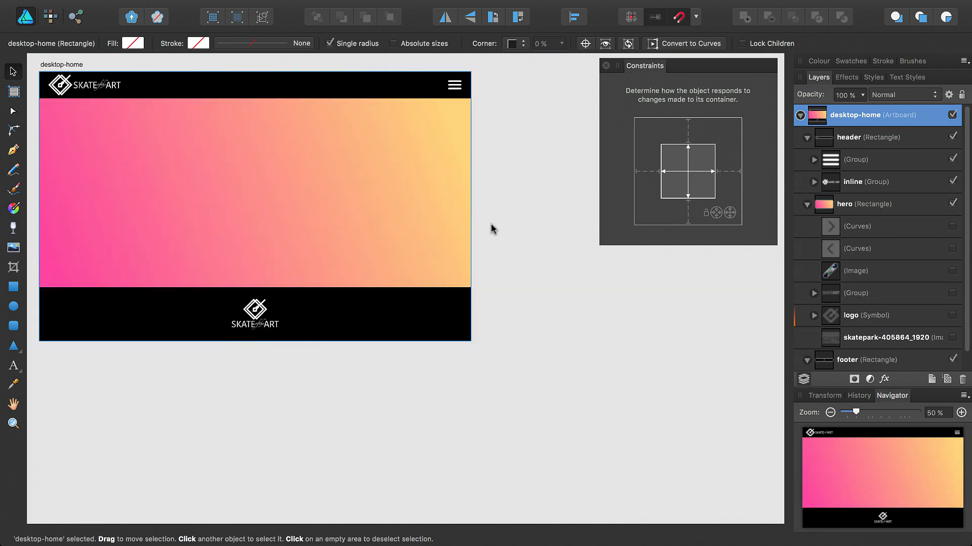
left_click(866, 205)
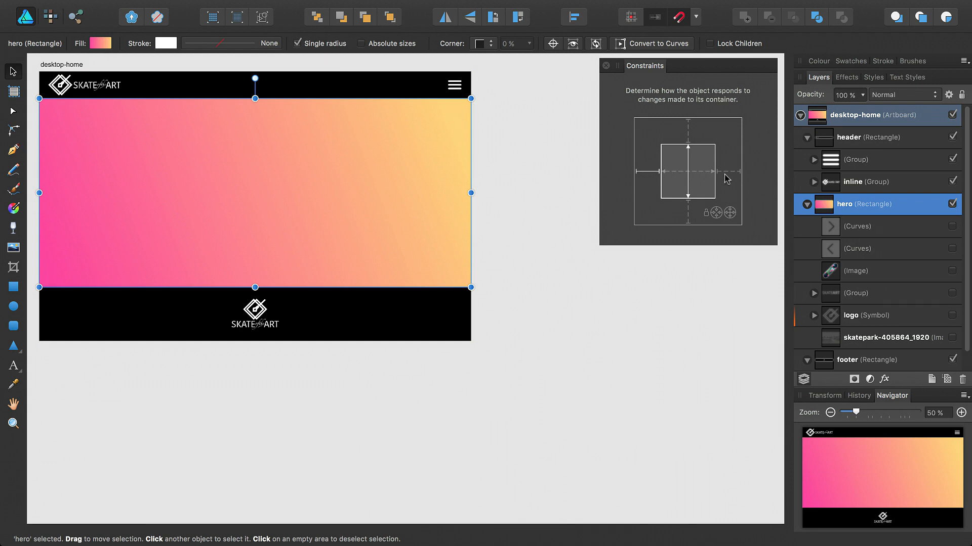
left_click(76, 65)
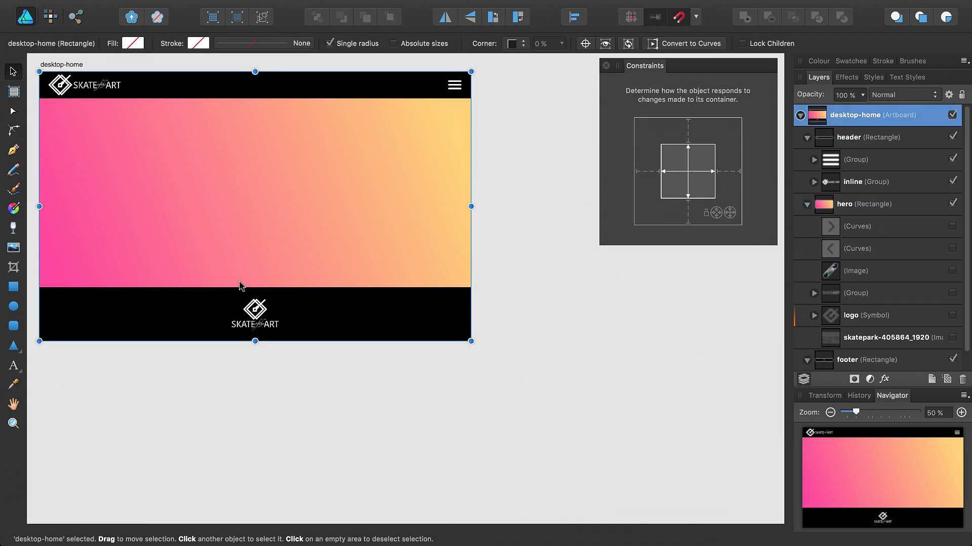
left_click_drag(255, 341, 235, 451)
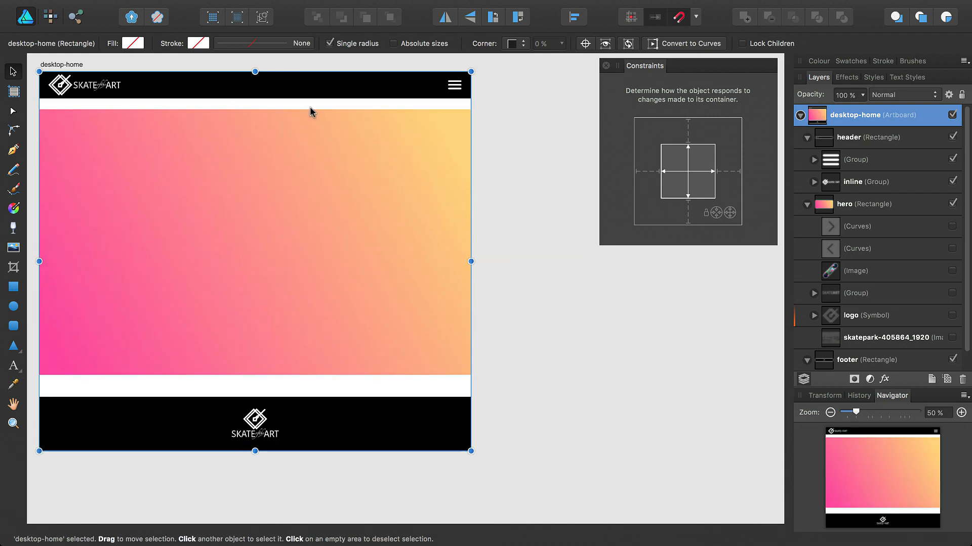
key("super+z")
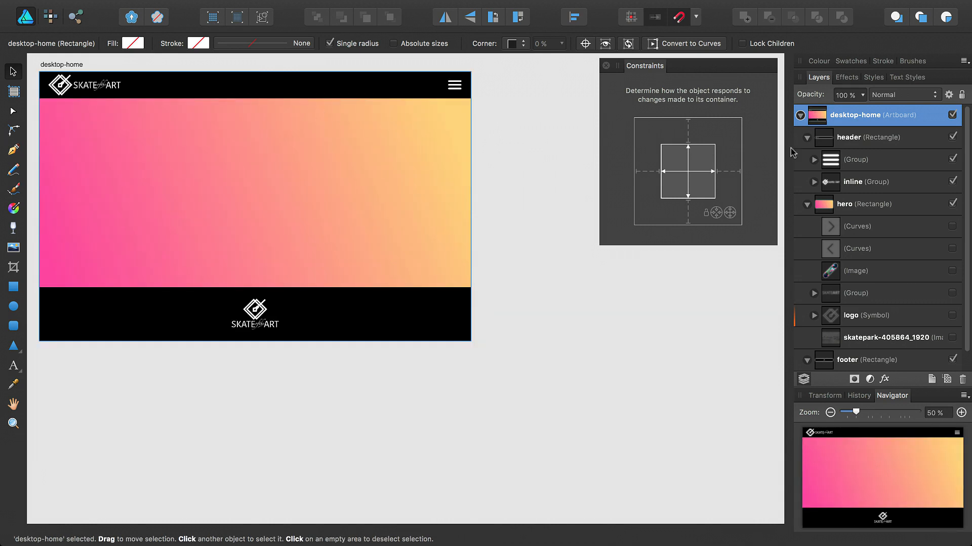
left_click(875, 205)
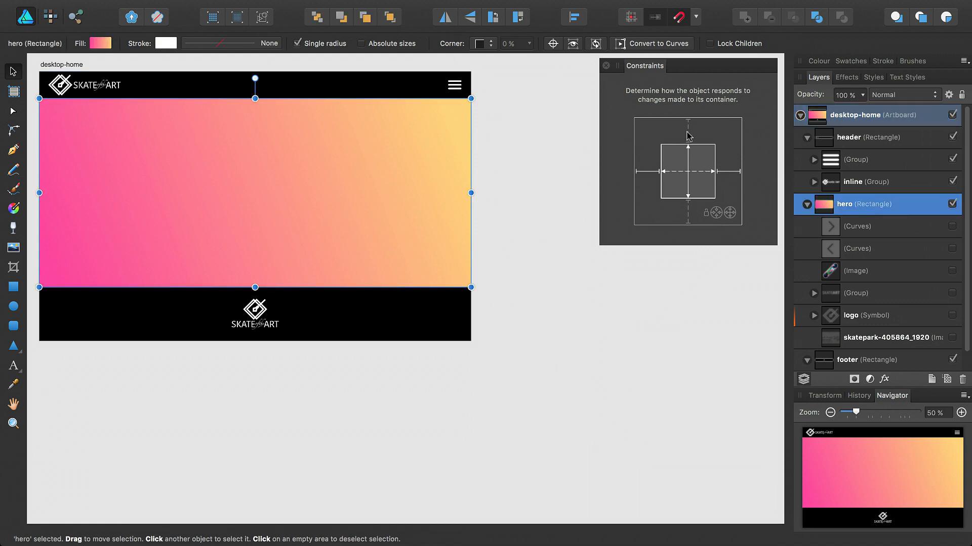
left_click(90, 64)
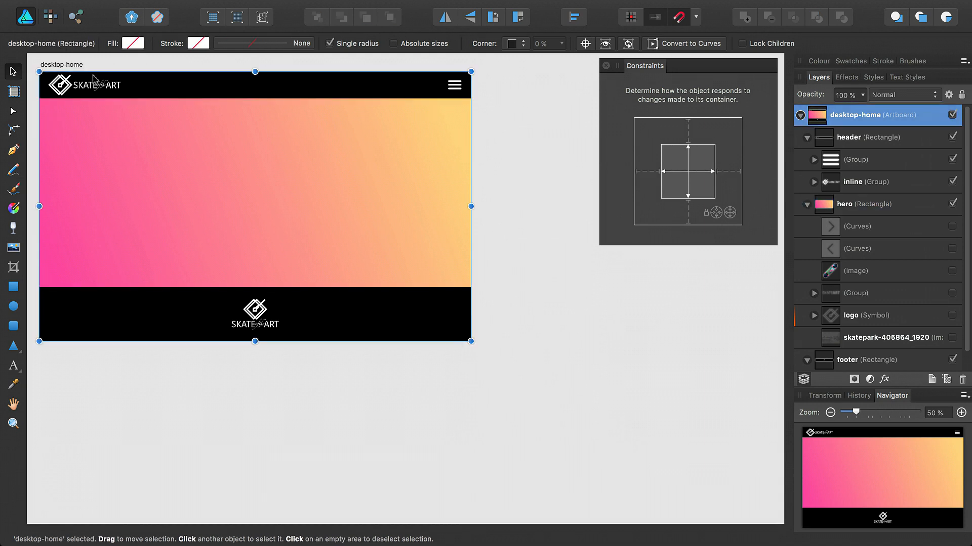
left_click_drag(249, 342, 248, 402)
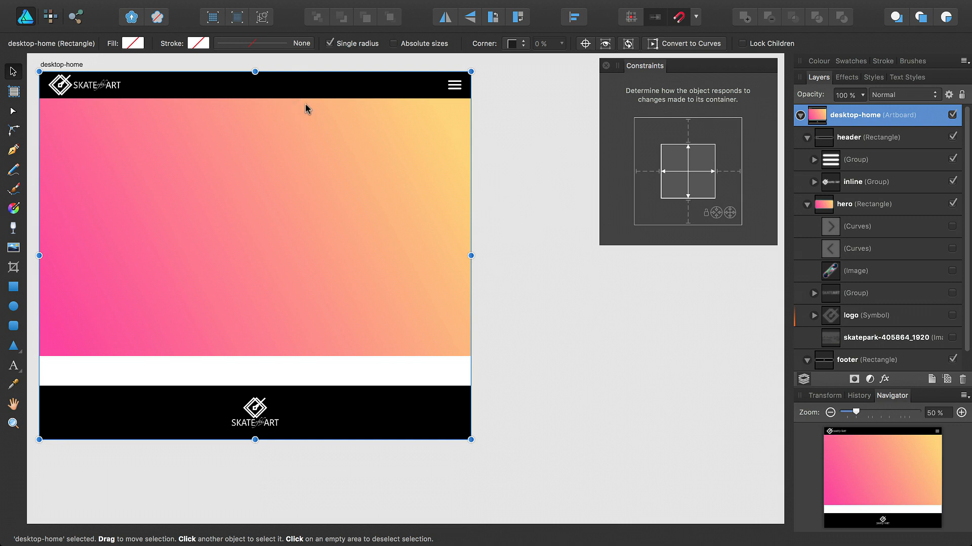
key("super+z")
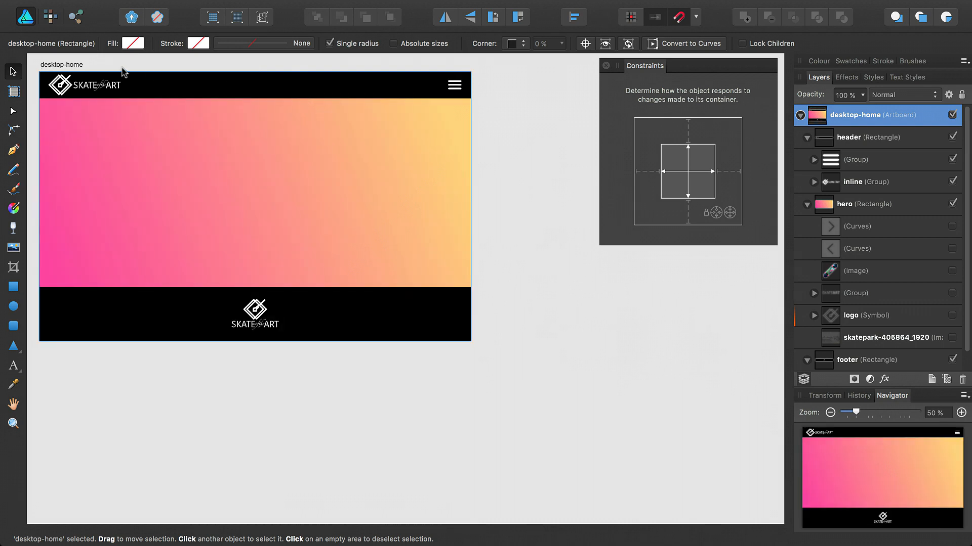
Stretch desktop-home taller once more, then turn on the hero rectangle's proportion lock.
left_click(83, 66)
left_click_drag(255, 340, 254, 473)
left_click(285, 185)
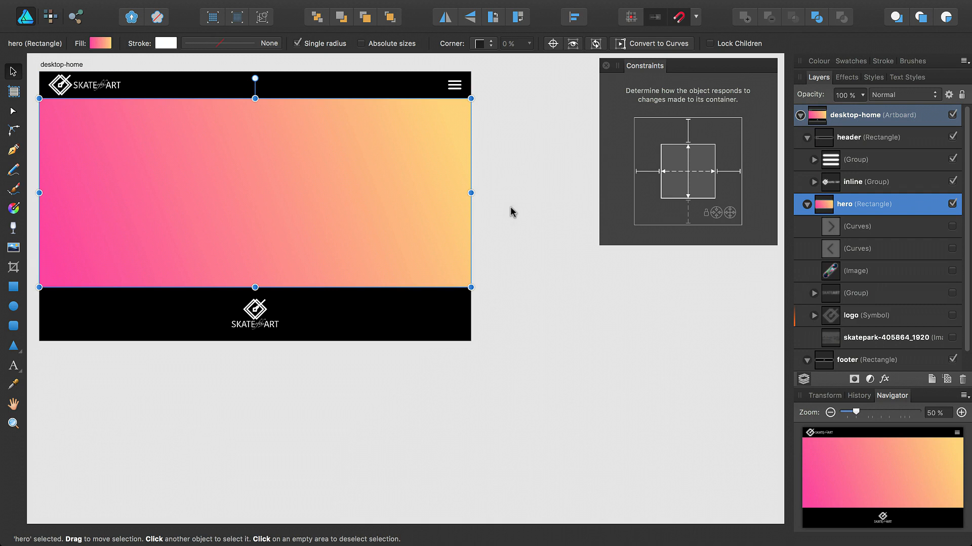
left_click(716, 214)
left_click(72, 68)
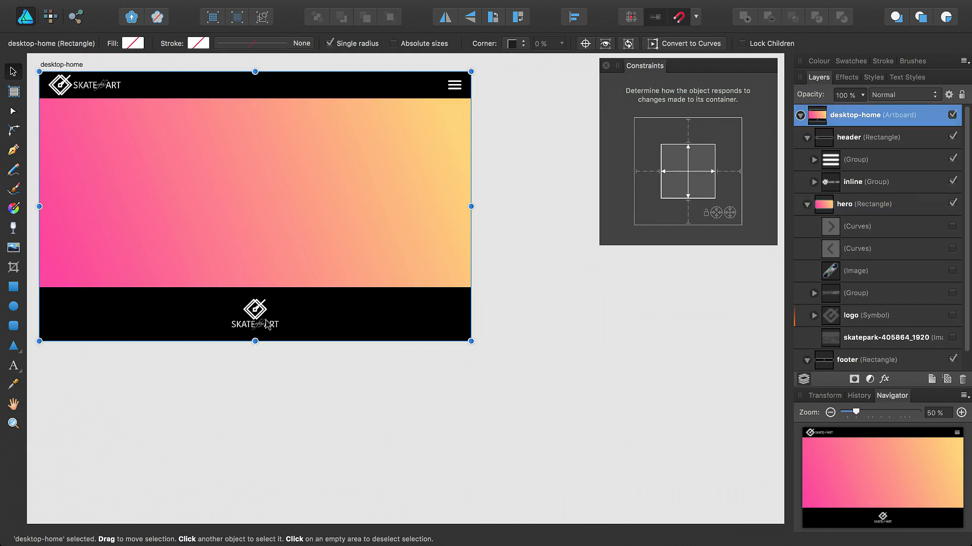
left_click_drag(255, 343, 238, 490)
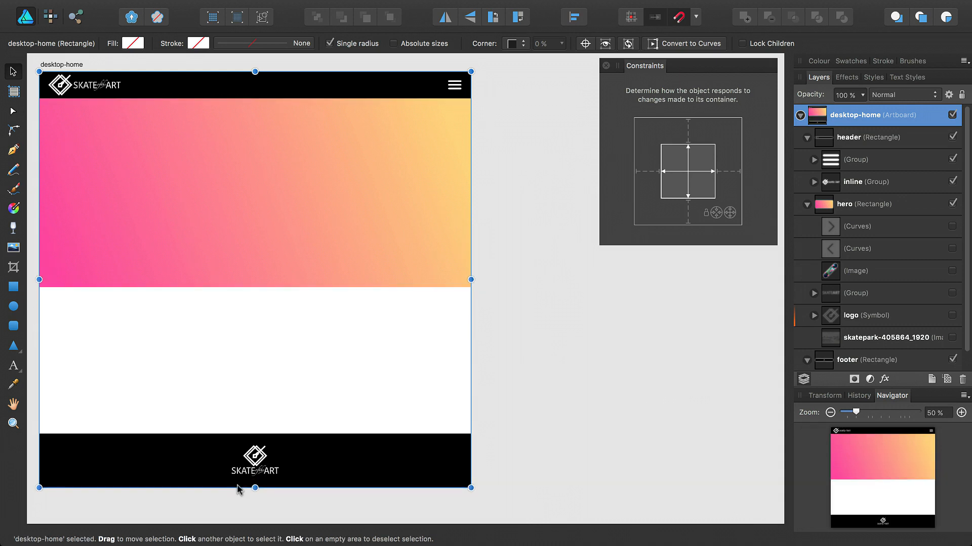
key("super+z")
left_click_drag(255, 341, 256, 234)
key("super+z")
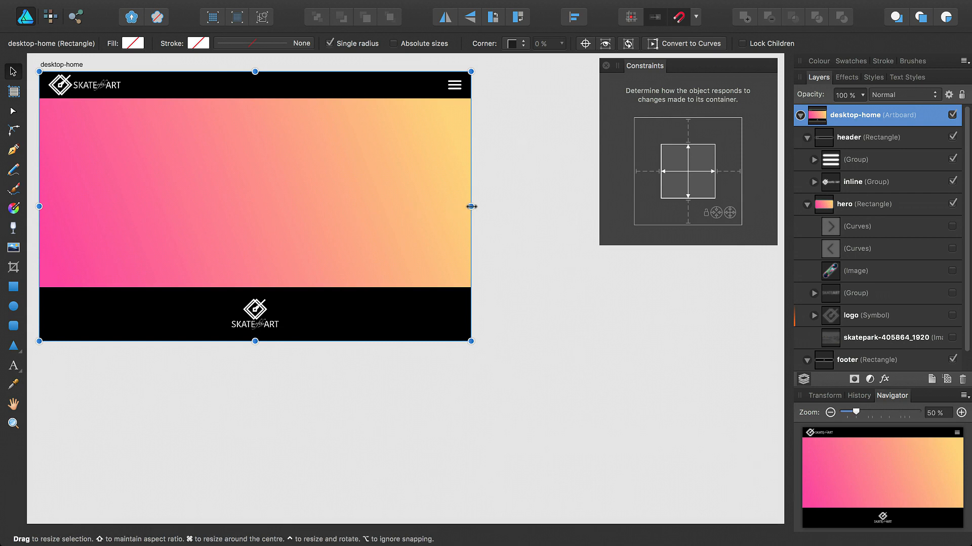
left_click_drag(471, 206, 191, 190)
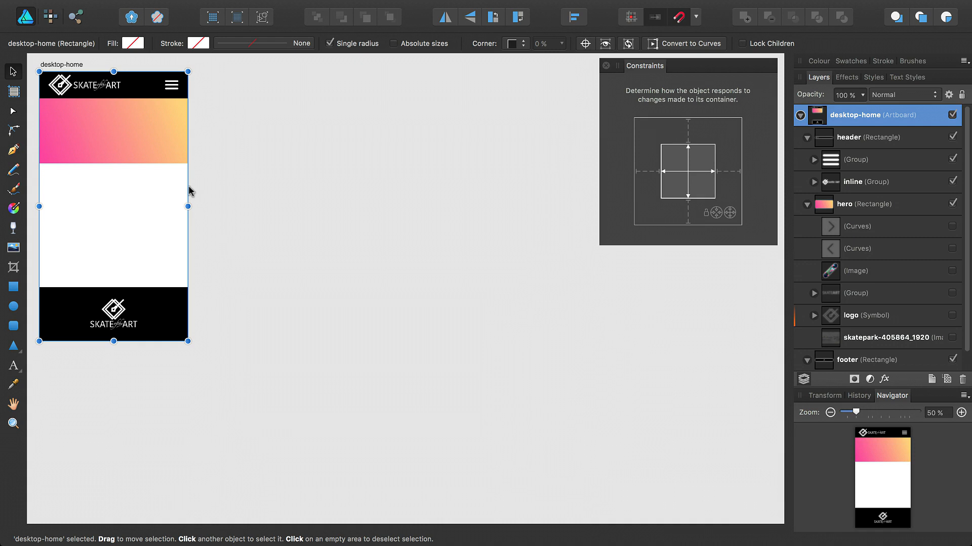
key("super+z")
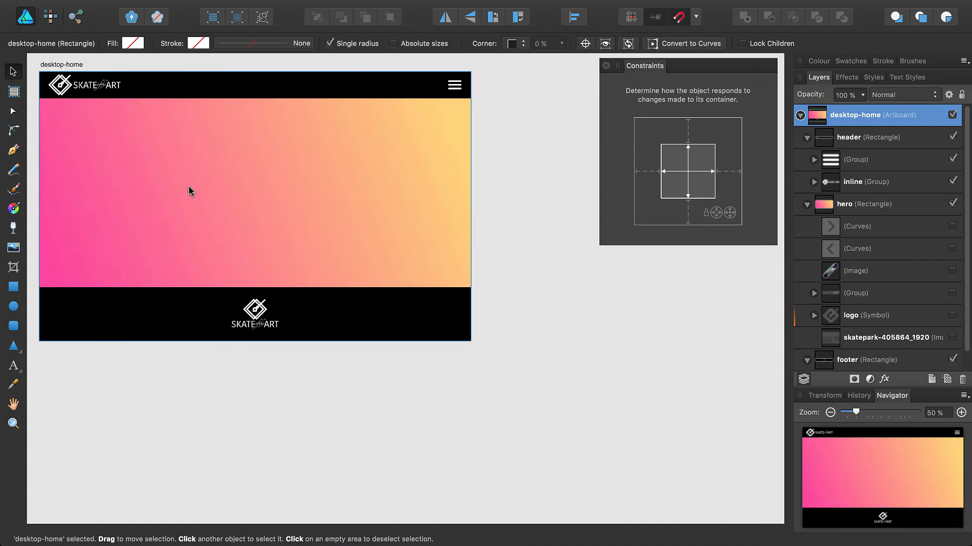
left_click(66, 66)
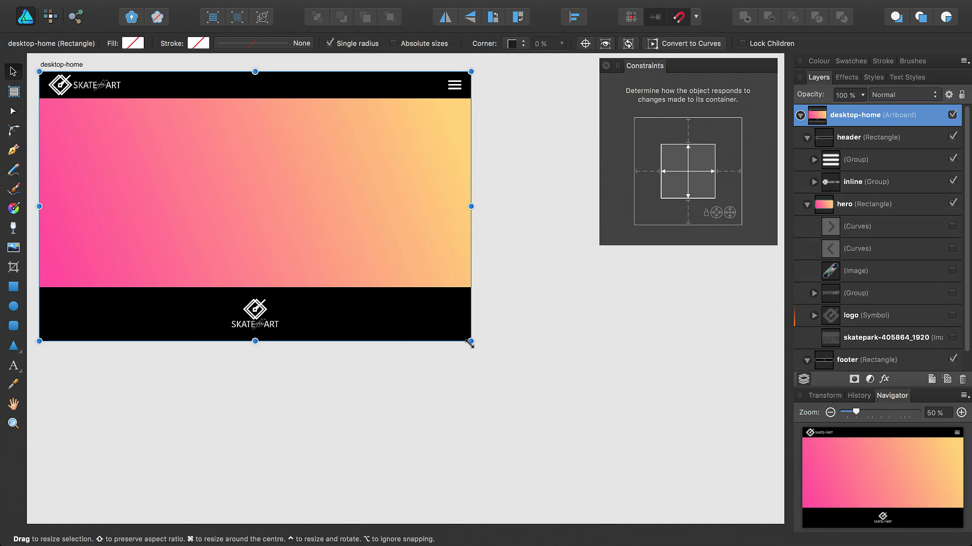
left_click_drag(471, 343, 574, 438)
key("super+z")
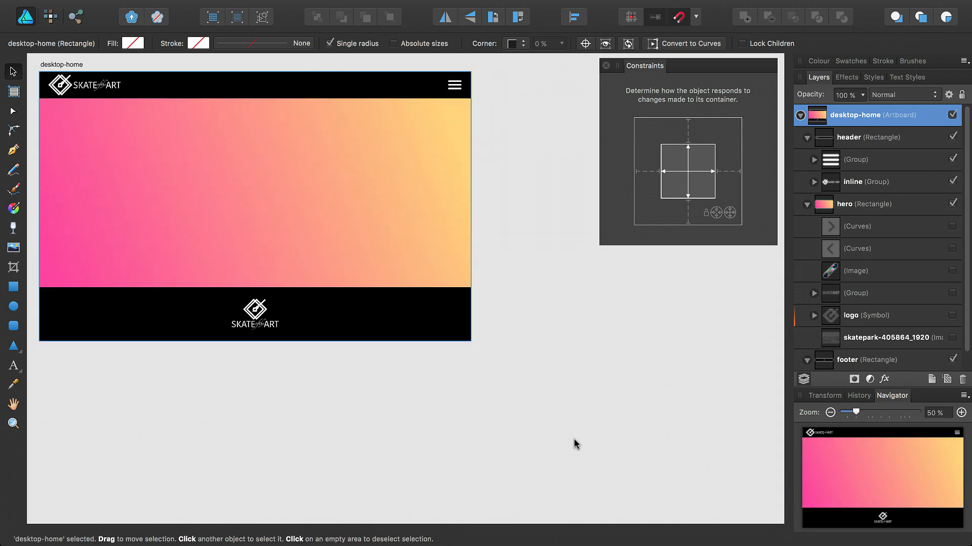
left_click_drag(471, 211, 553, 211)
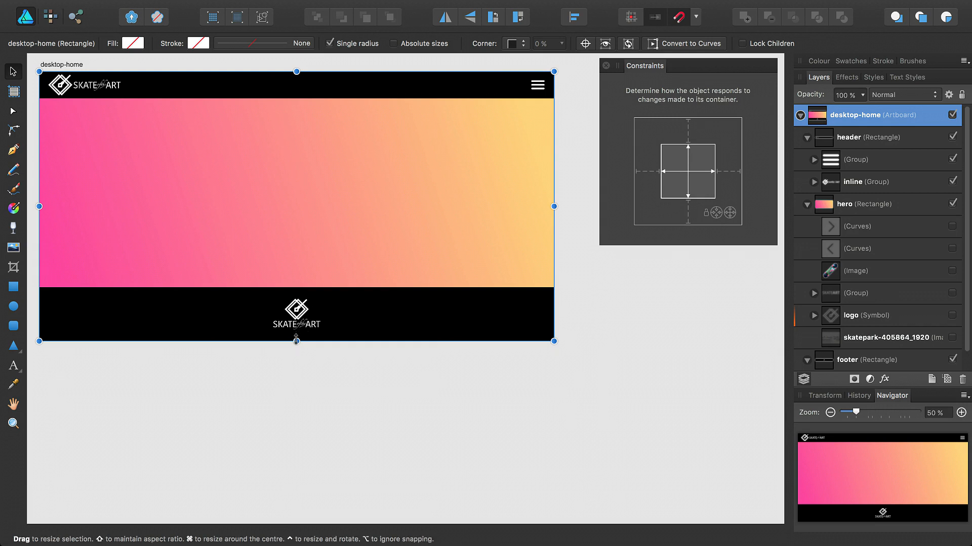
left_click_drag(296, 339, 286, 429)
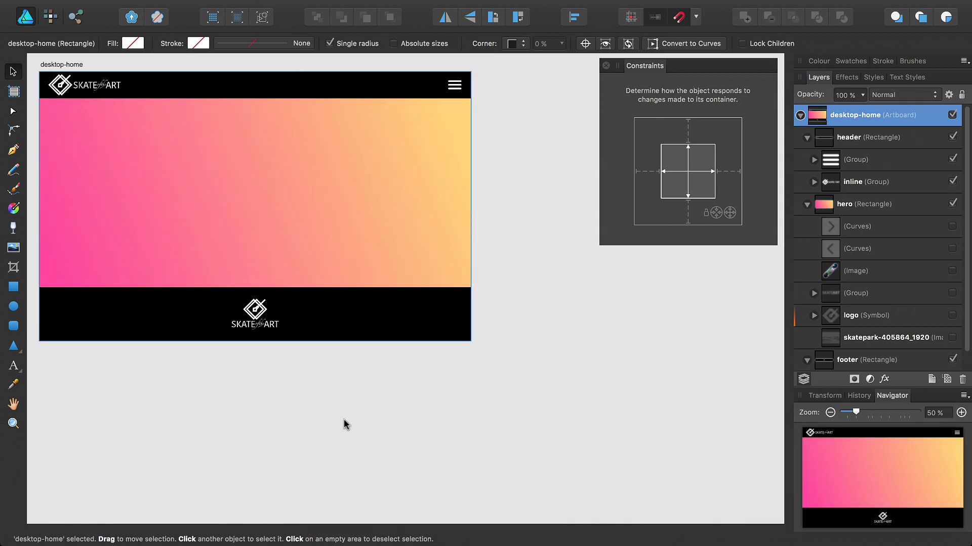
Unhide the hero's arrows, skateboard, logo and skatepark photo, and set the photo to Scale.
left_click(848, 208)
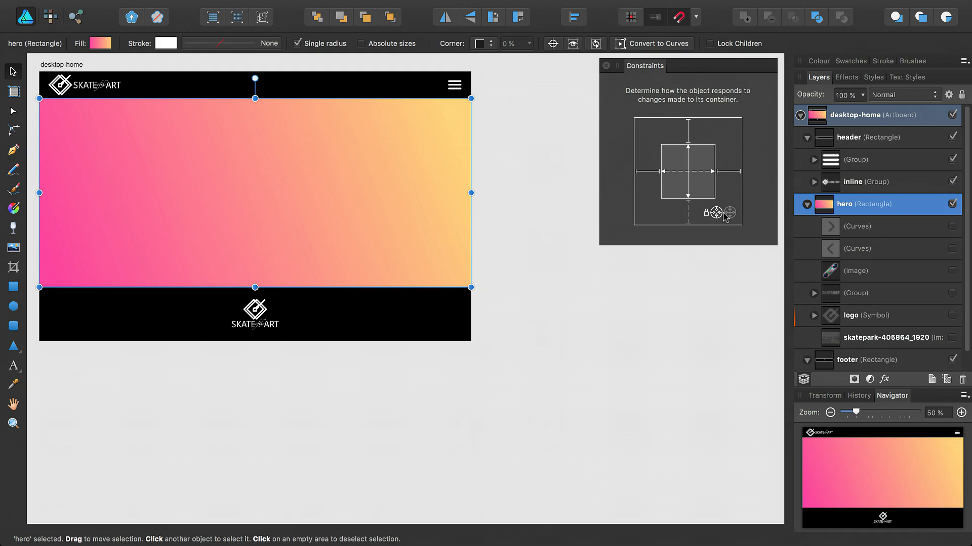
left_click(877, 231)
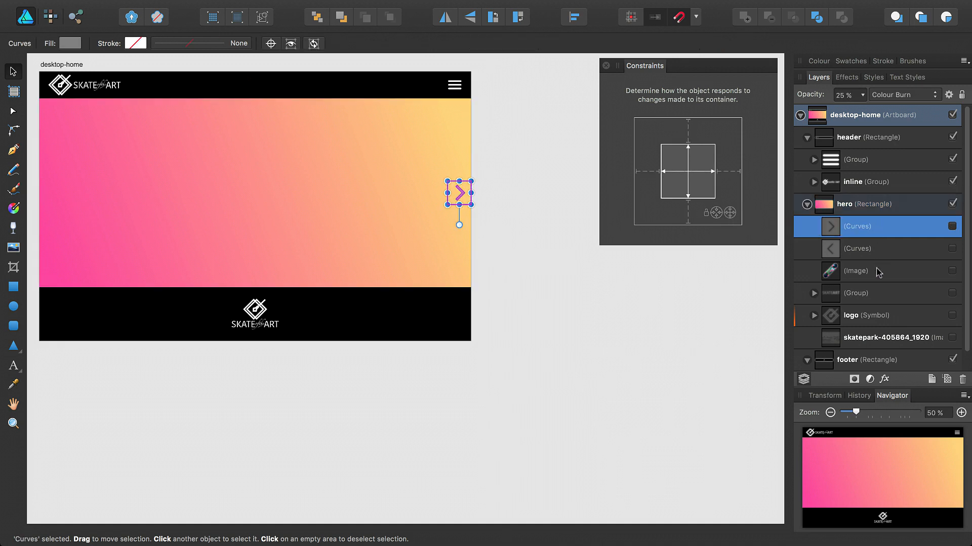
left_click(874, 338, "shift")
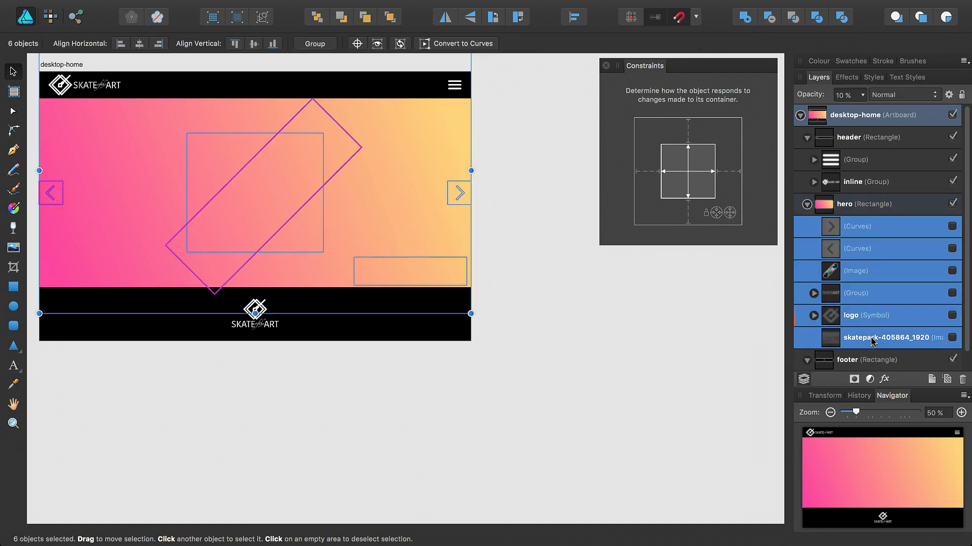
left_click(952, 338)
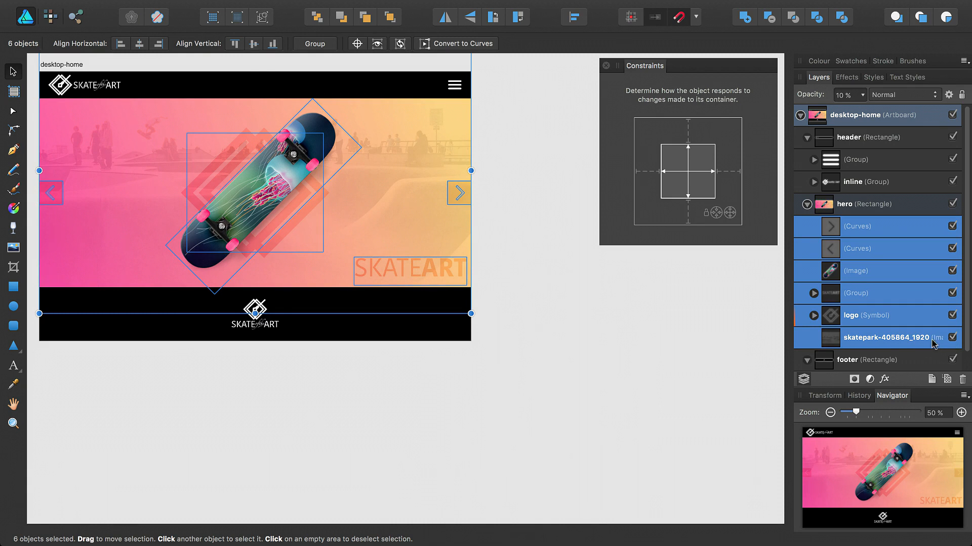
left_click(884, 340)
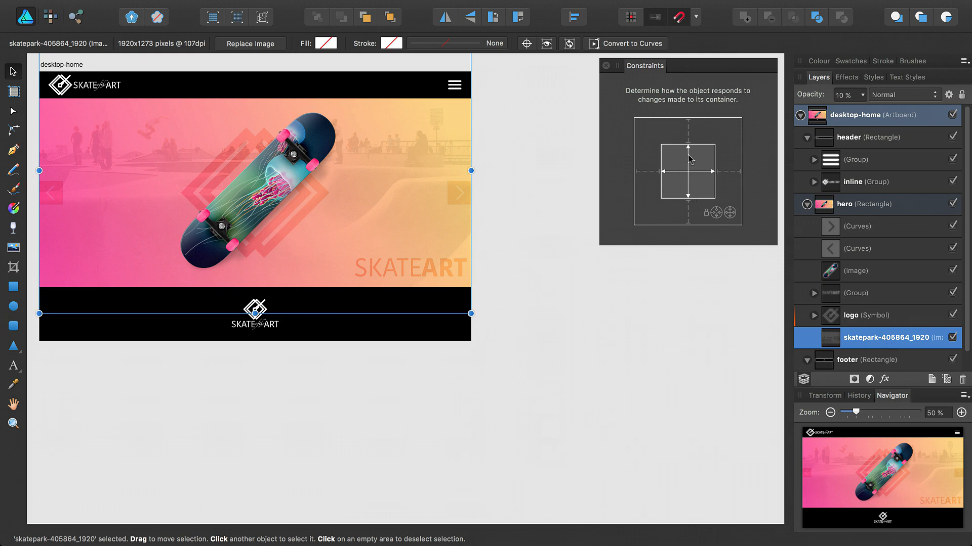
left_click(732, 215)
Set the skateboard image and SKATEART group constraints to Scale with the hero.
left_click(869, 316)
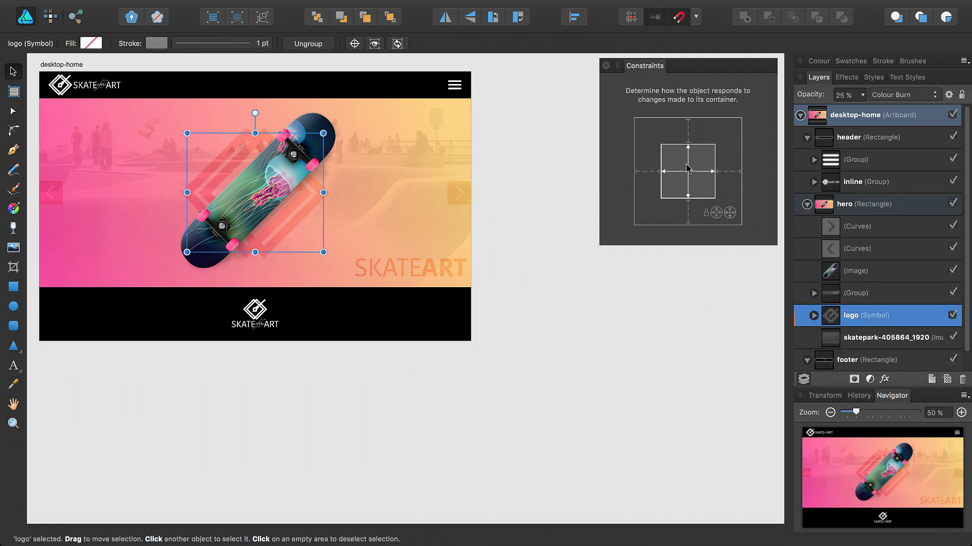
left_click(858, 271)
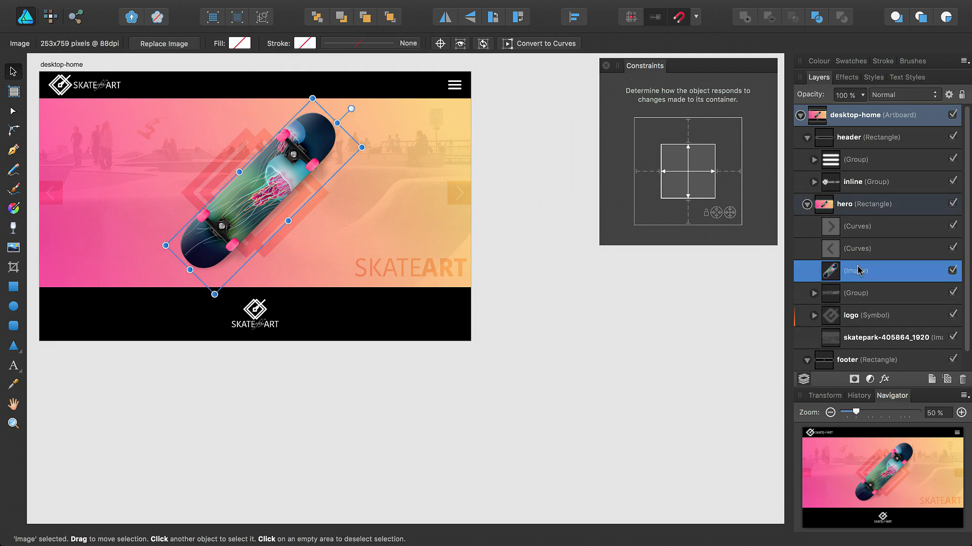
left_click(732, 214)
left_click(860, 296)
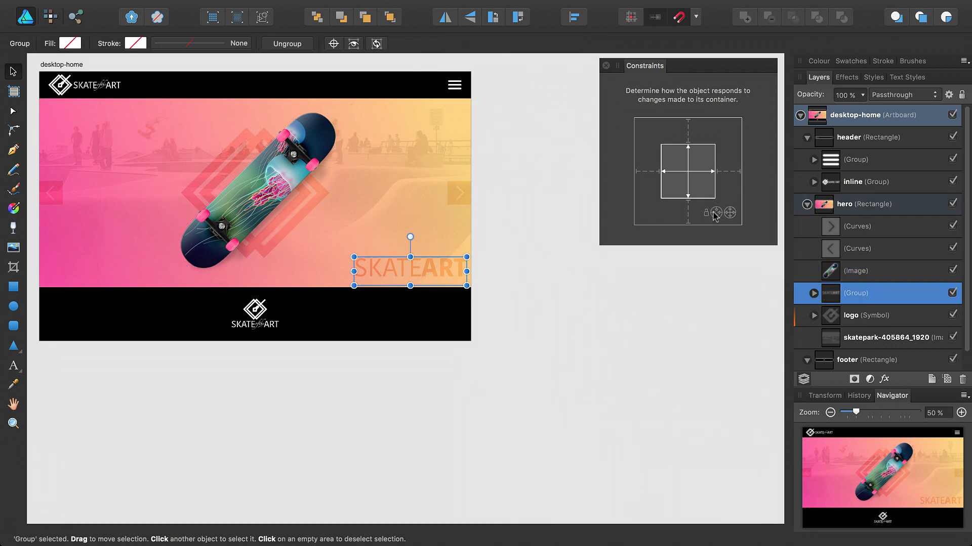
left_click(716, 213)
Turn off stretching on both arrows and pin the right arrow to the right edge.
left_click(847, 249)
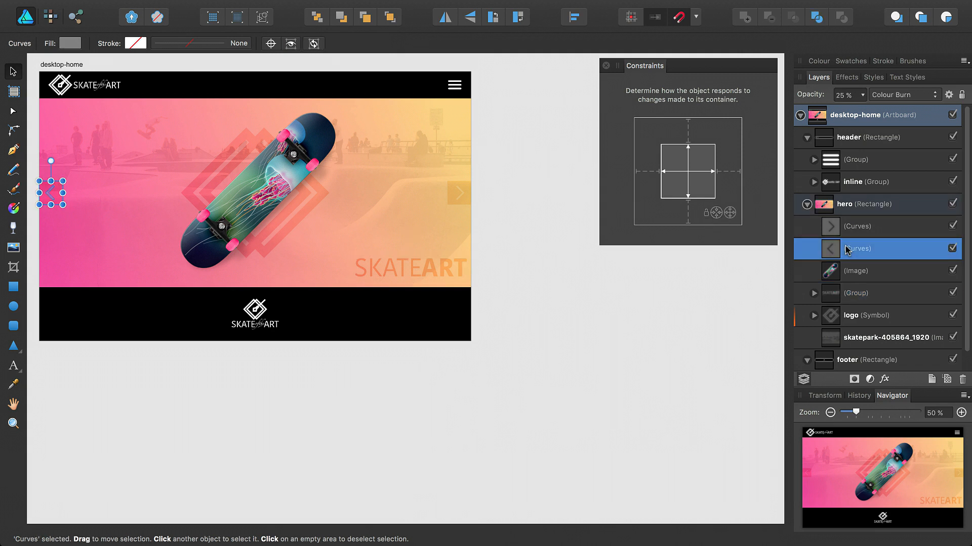
left_click(689, 162)
left_click(678, 172)
left_click(861, 226)
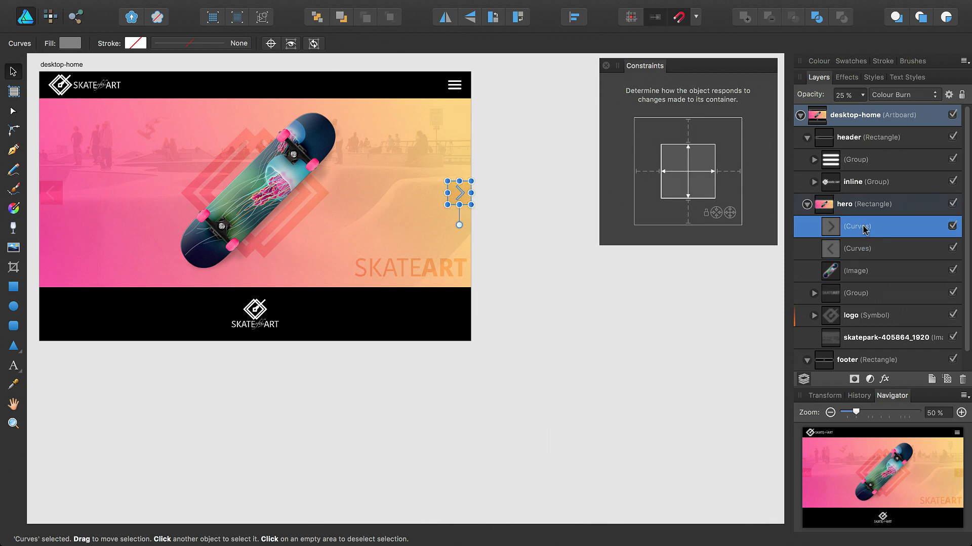
left_click(688, 161)
left_click(679, 171)
left_click(727, 172)
left_click(854, 248)
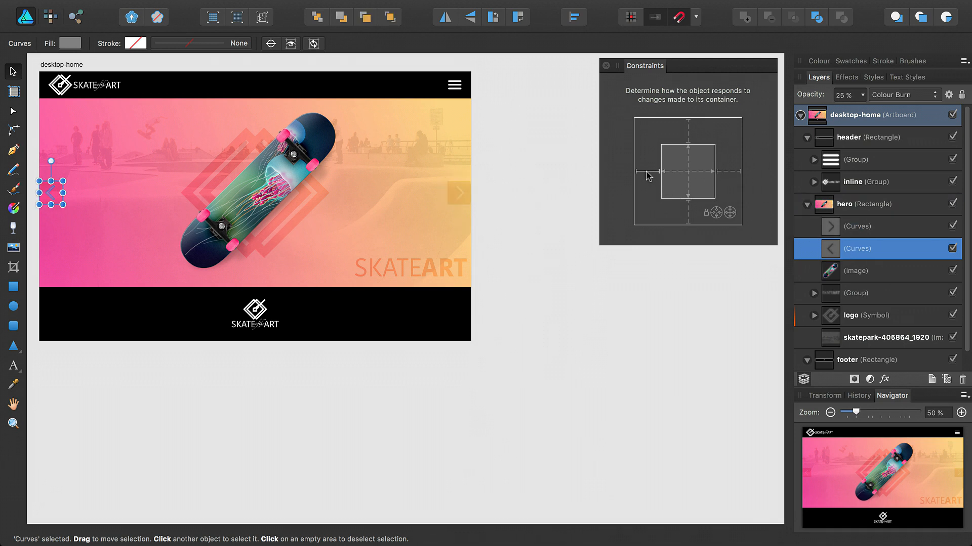
Test the constraints by resizing desktop-home narrower and shorter, then restore its size.
left_click(53, 63)
mouse_move(471, 206)
left_mouse_down()
mouse_move(328, 169)
mouse_move(653, 219)
mouse_move(455, 202)
left_mouse_up()
left_click_drag(246, 342, 273, 377)
key("super+z")
key("super+z")
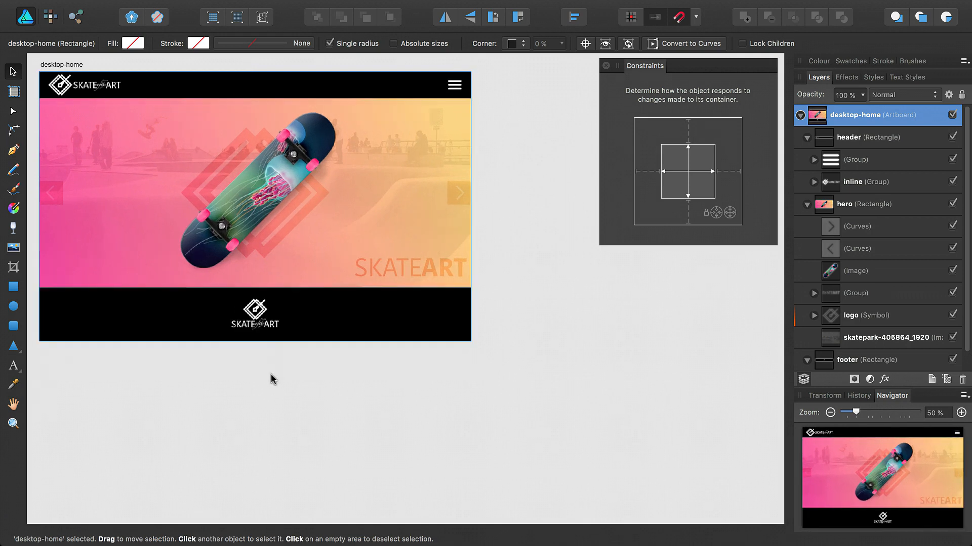
Insert a new artboard at the iPhone 6 Plus preset size.
left_click(606, 65)
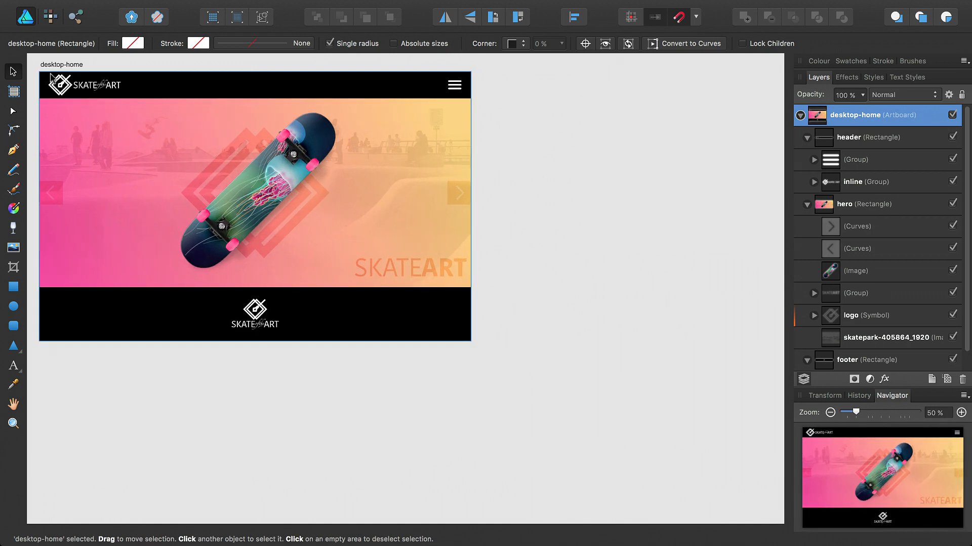
left_click(20, 90)
left_click(81, 44)
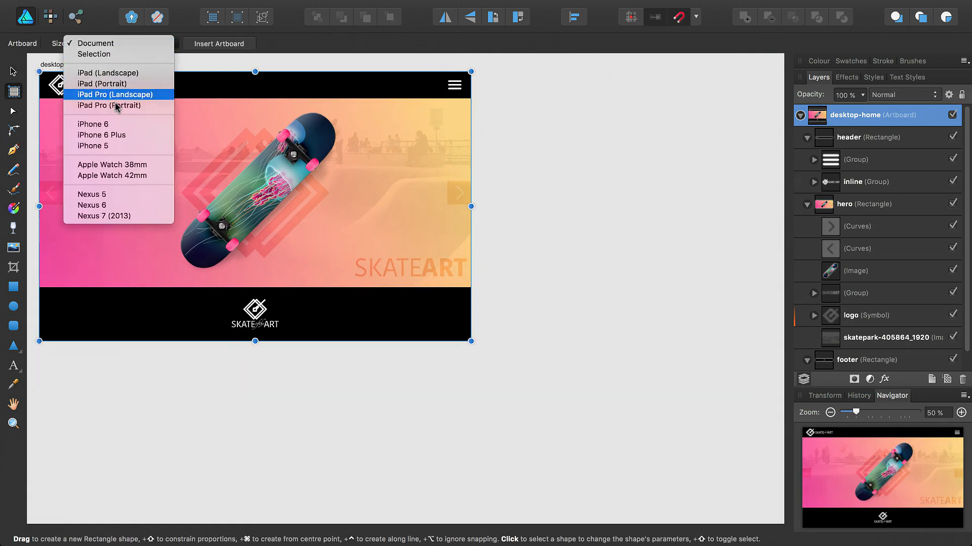
left_click(101, 135)
left_click(206, 46)
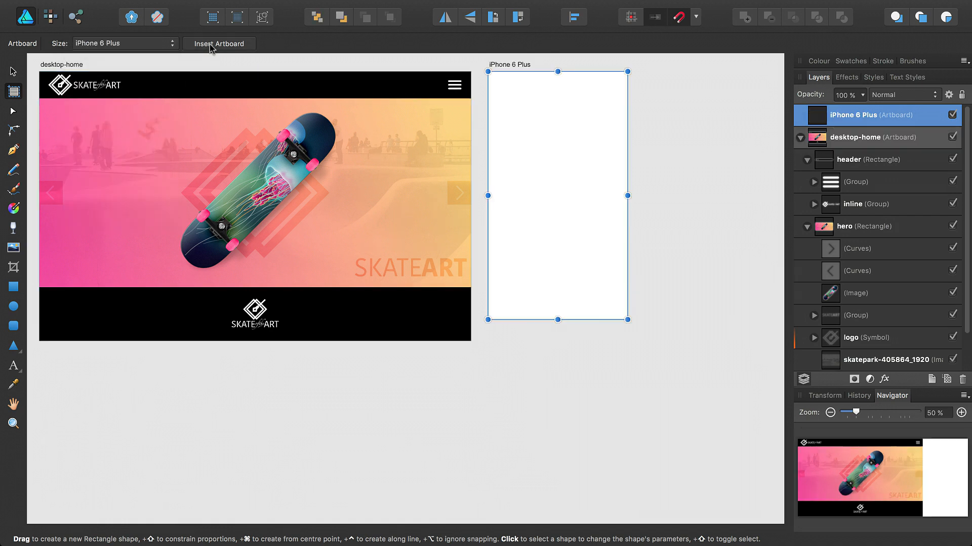
Copy the header, hero and footer layers onto the iPhone 6 Plus artboard.
left_click(864, 161)
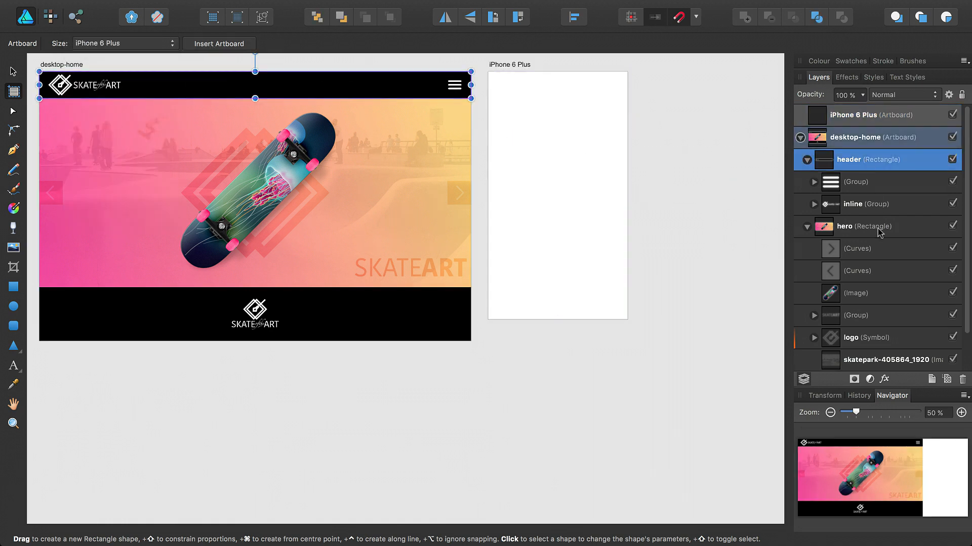
scroll(871, 307, "down", 2)
left_click(869, 337, "shift")
scroll(872, 164, "up", 2)
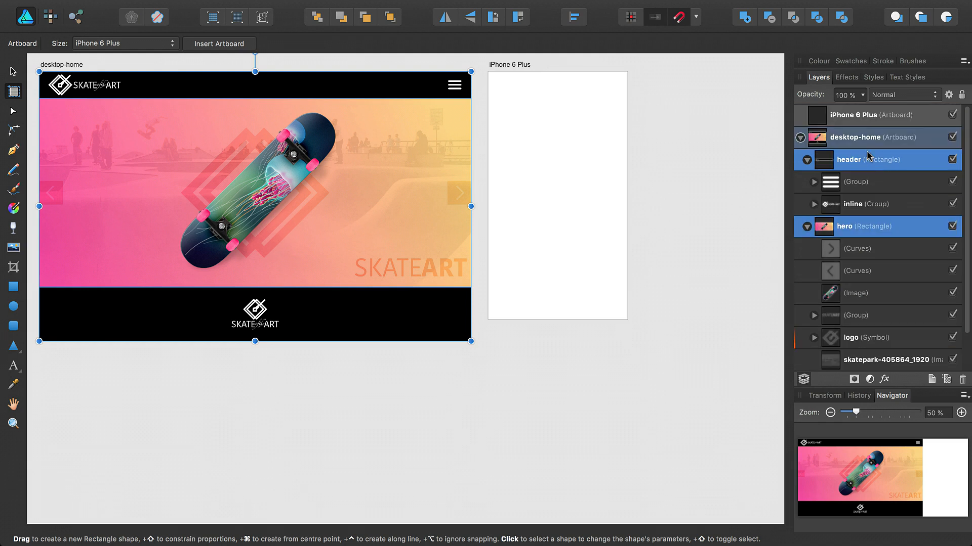
left_click_drag(867, 153, 858, 119)
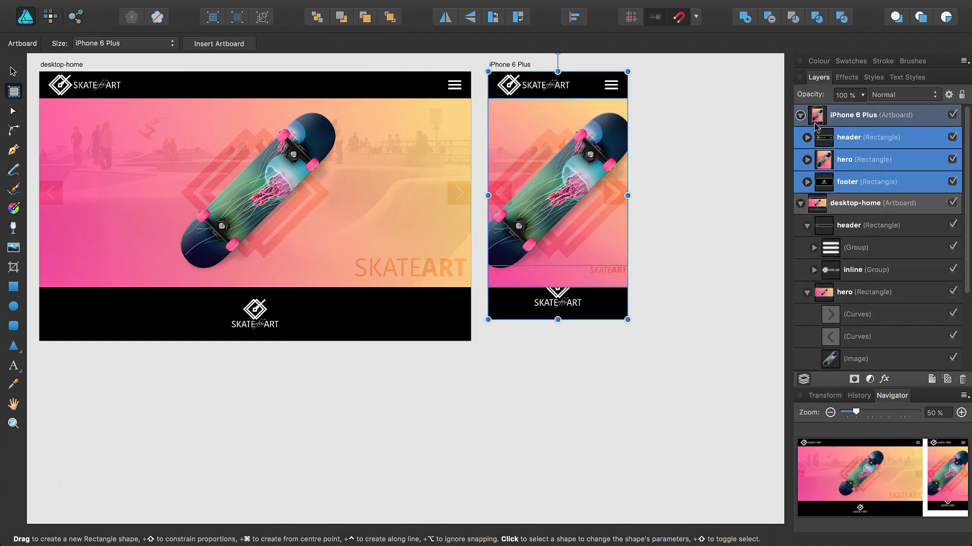
Shorten the copied hero to 496 px so it sits above the footer.
left_click(842, 160)
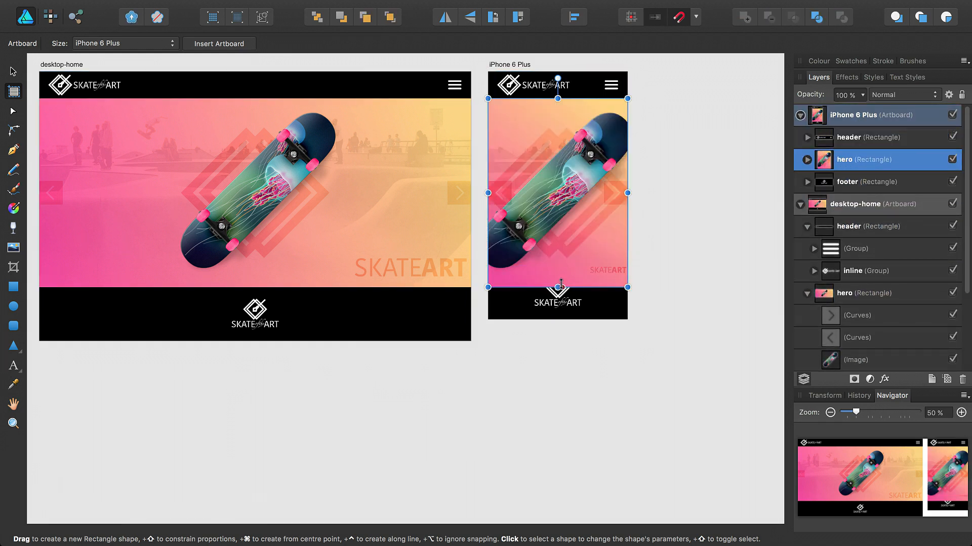
left_click_drag(558, 285, 558, 266)
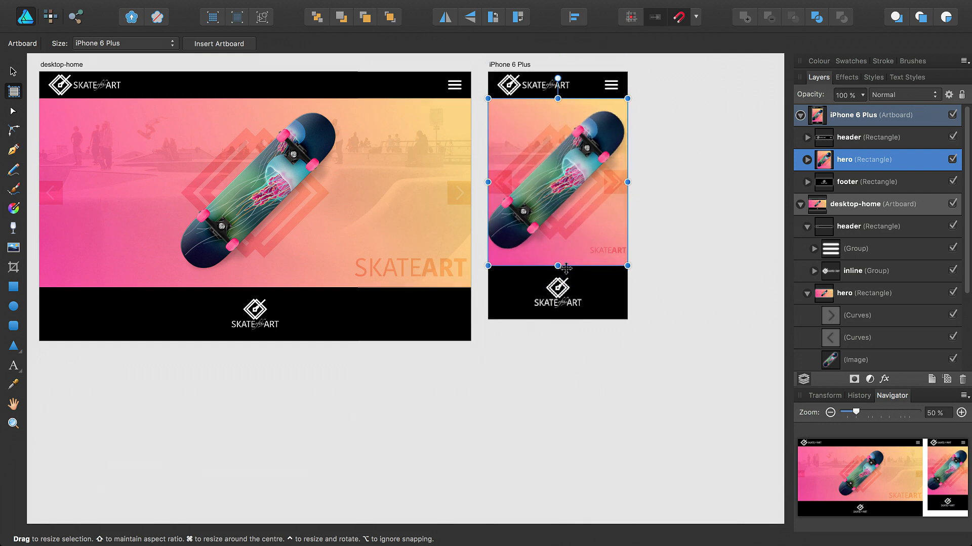
left_click(656, 274)
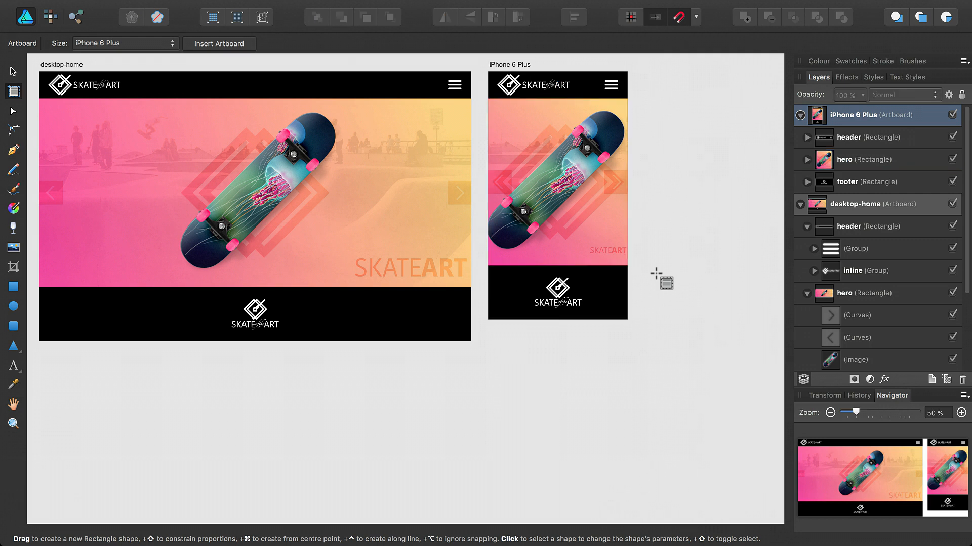
key("v")
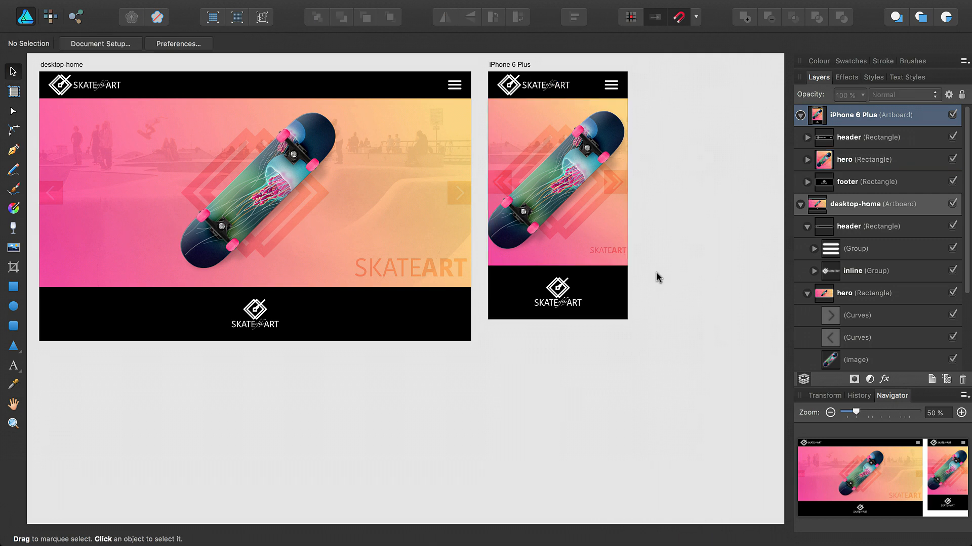